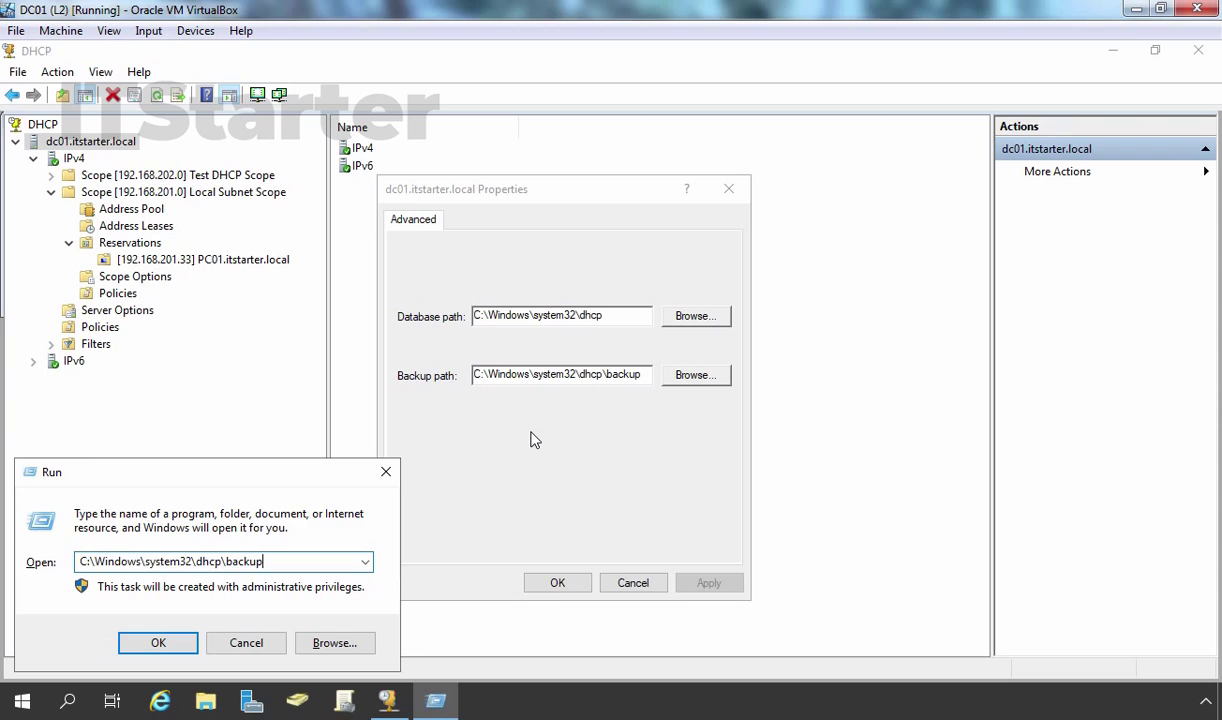
Open C:\Windows\system32\dhcp\backup to check the default backup folder's contents, and close it along with the server properties
key("Return")
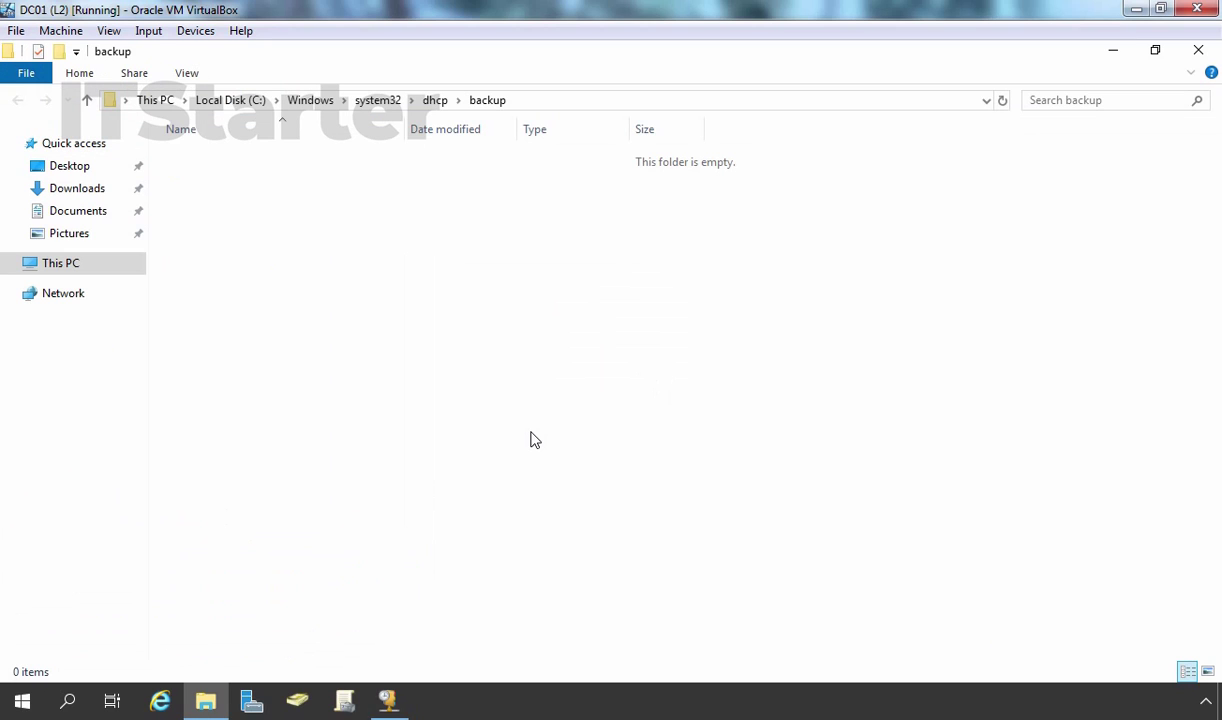
left_click_drag(843, 459, 266, 200)
left_click(1193, 53)
left_click(557, 583)
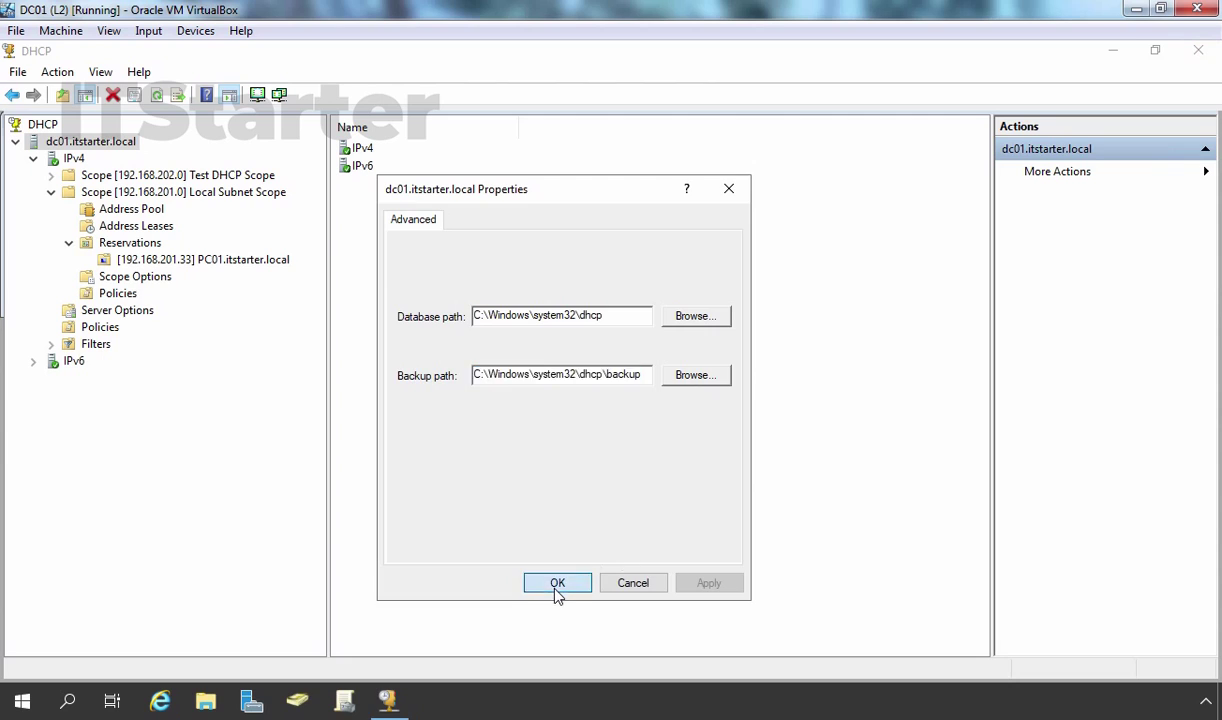
In File Explorer, create a folder named DHCPBackup on Local Disk (D:), open it, and return to the DHCP console
right_click(89, 147)
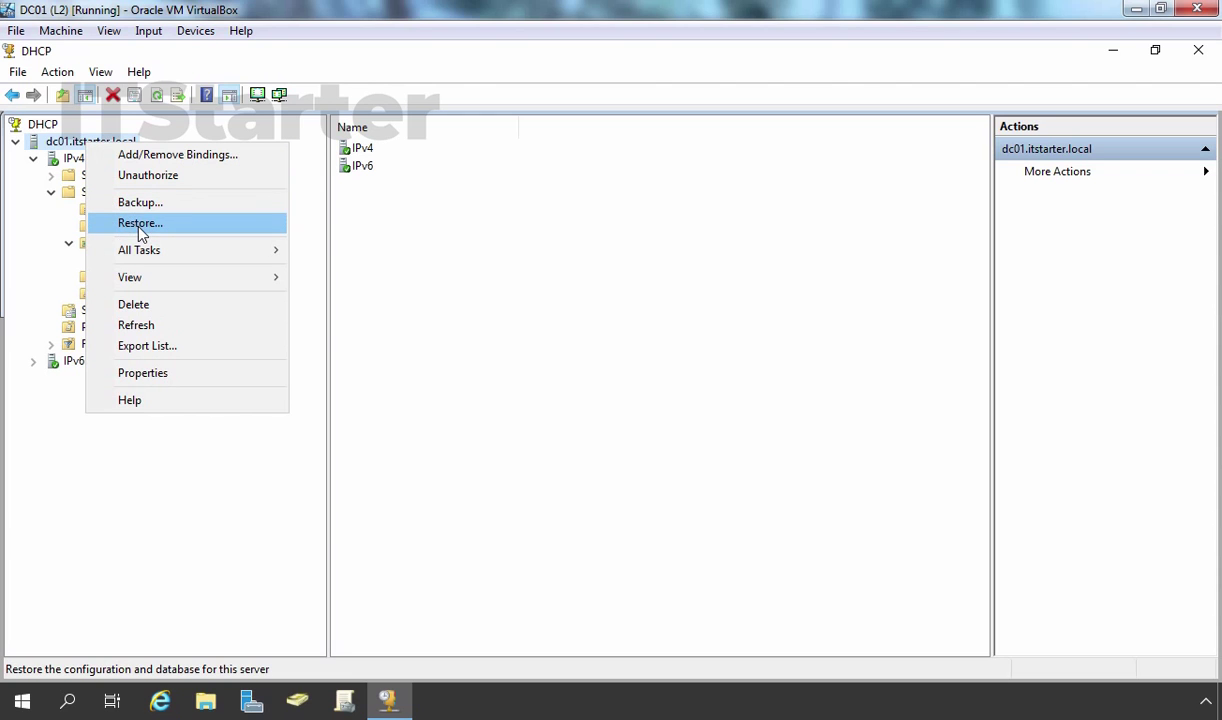
left_click(205, 699)
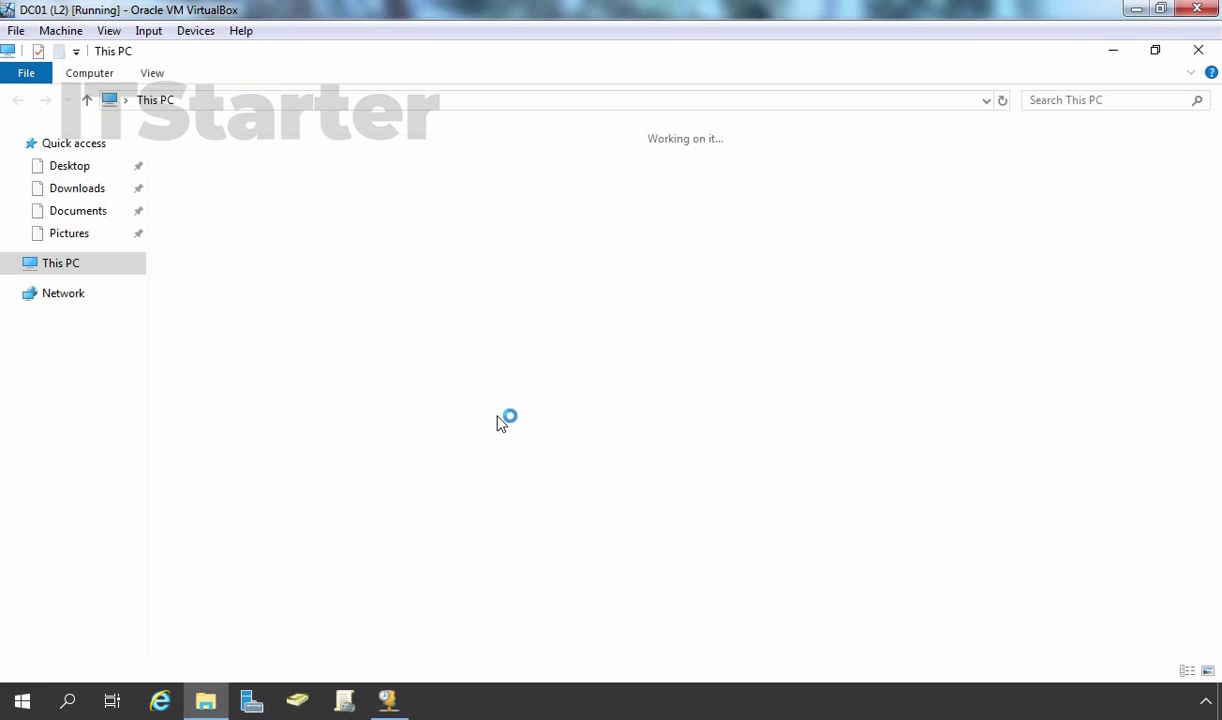
double_click(488, 282)
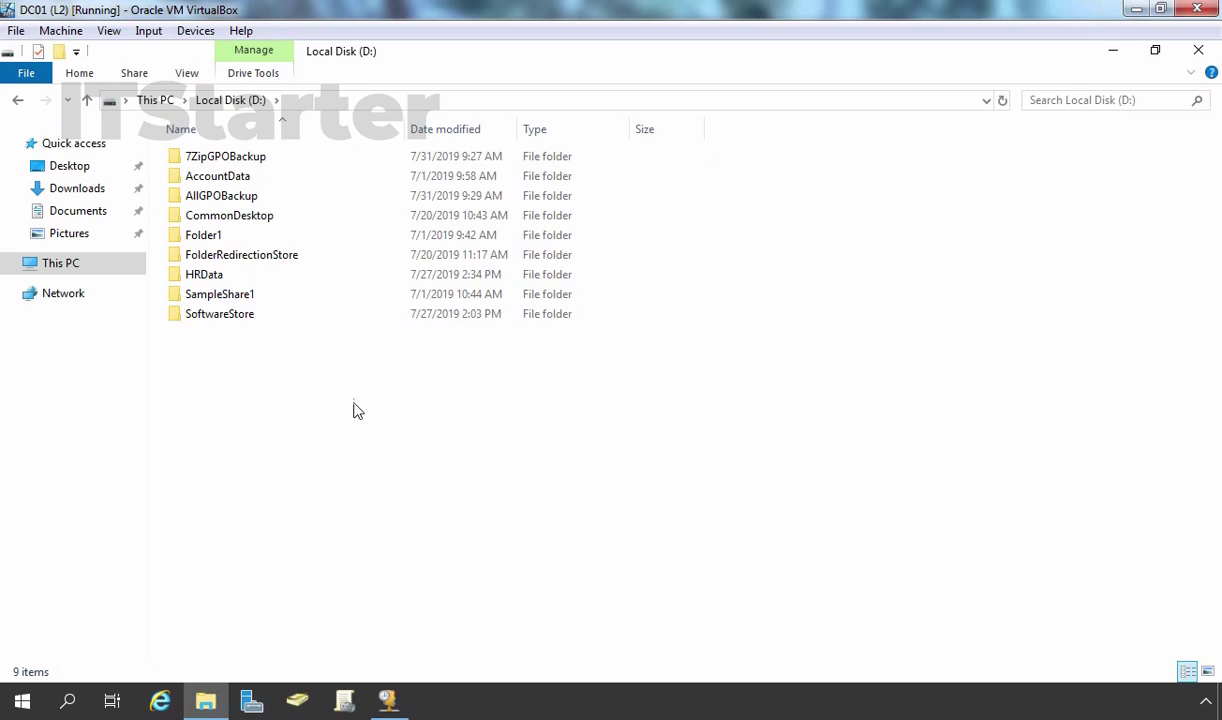
key("ctrl+shift+n")
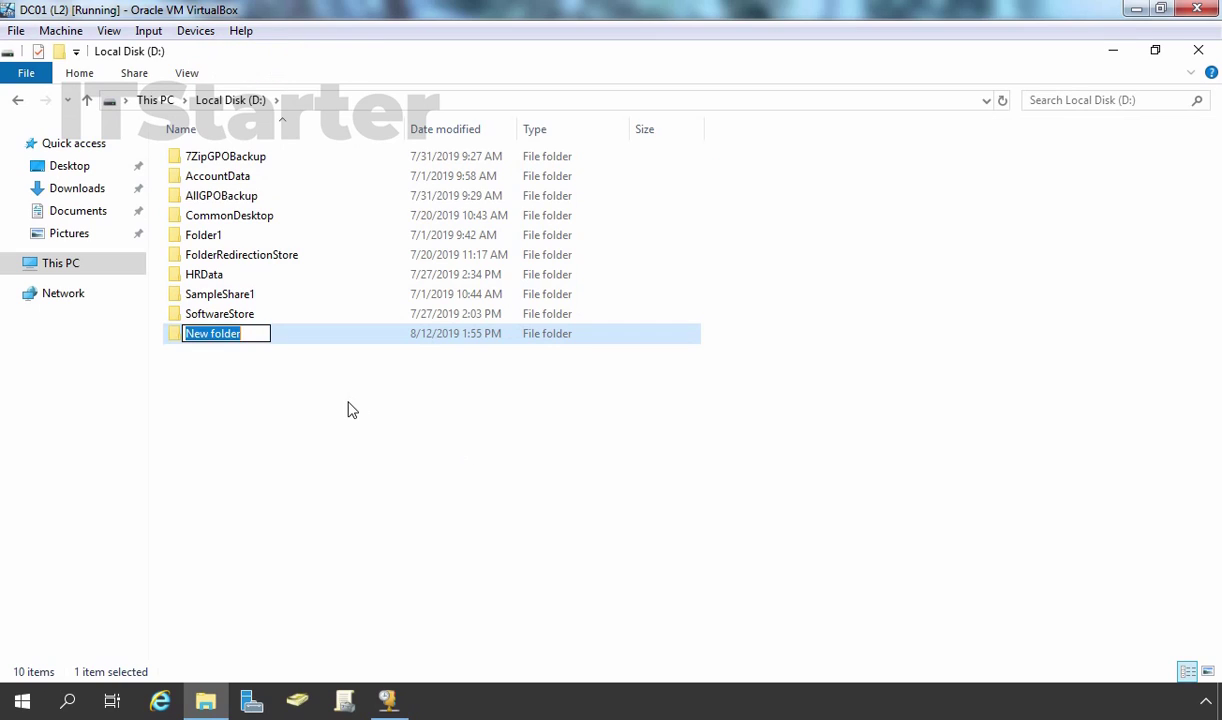
type("DHCPBackup")
key("Return")
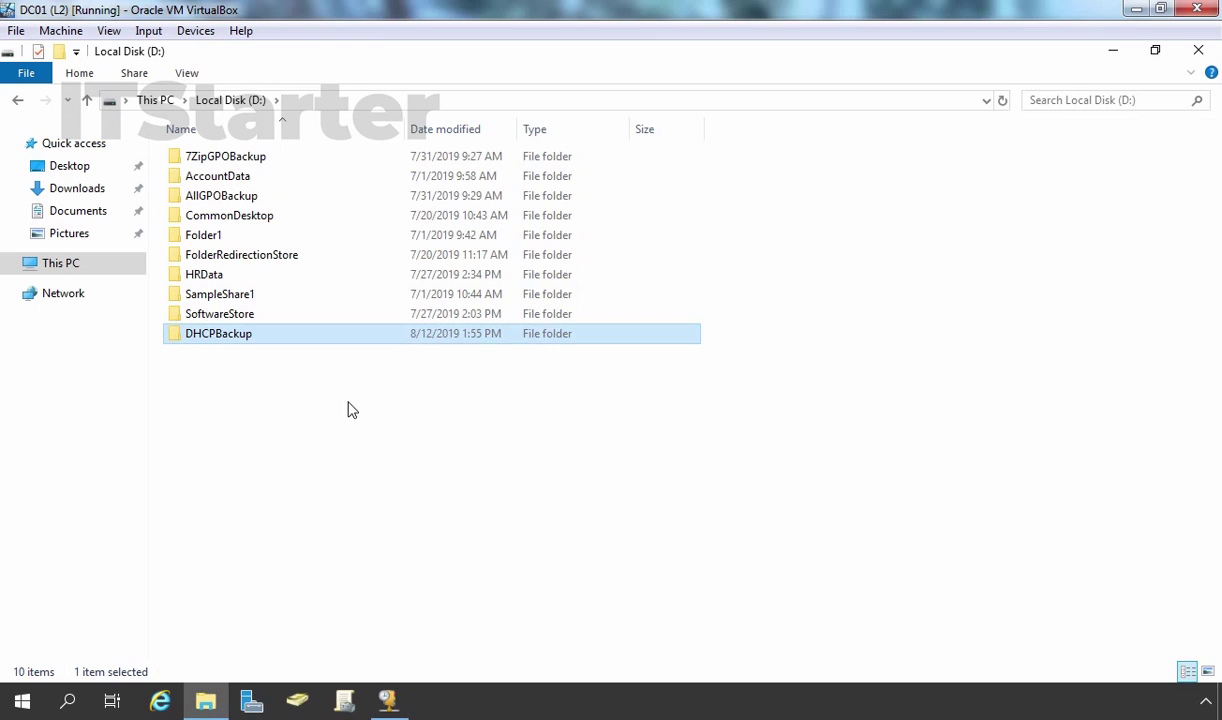
key("Return")
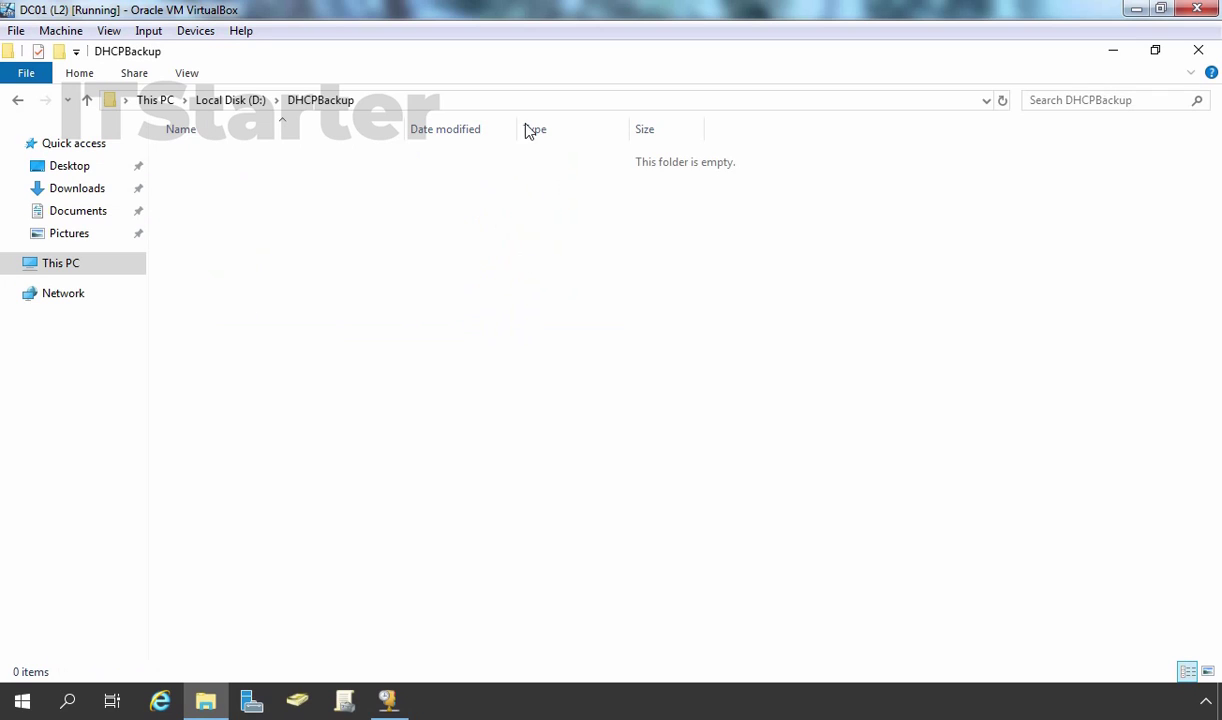
left_click(1106, 51)
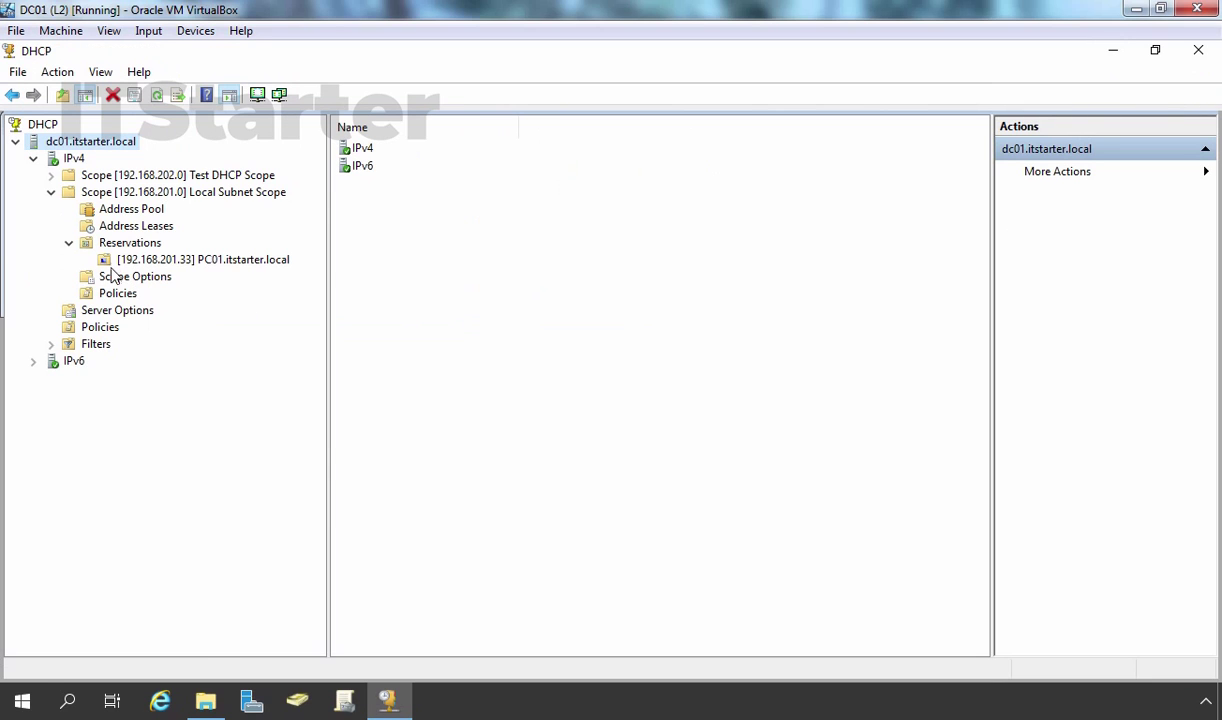
right_click(85, 142)
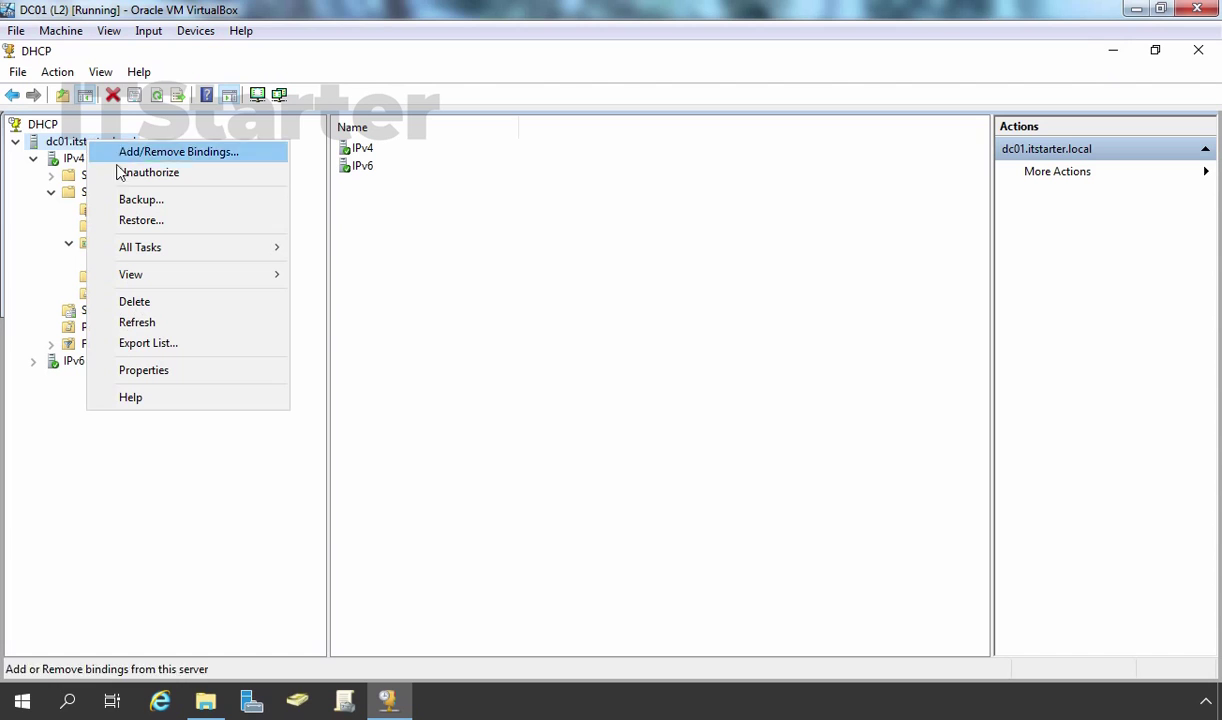
left_click(138, 203)
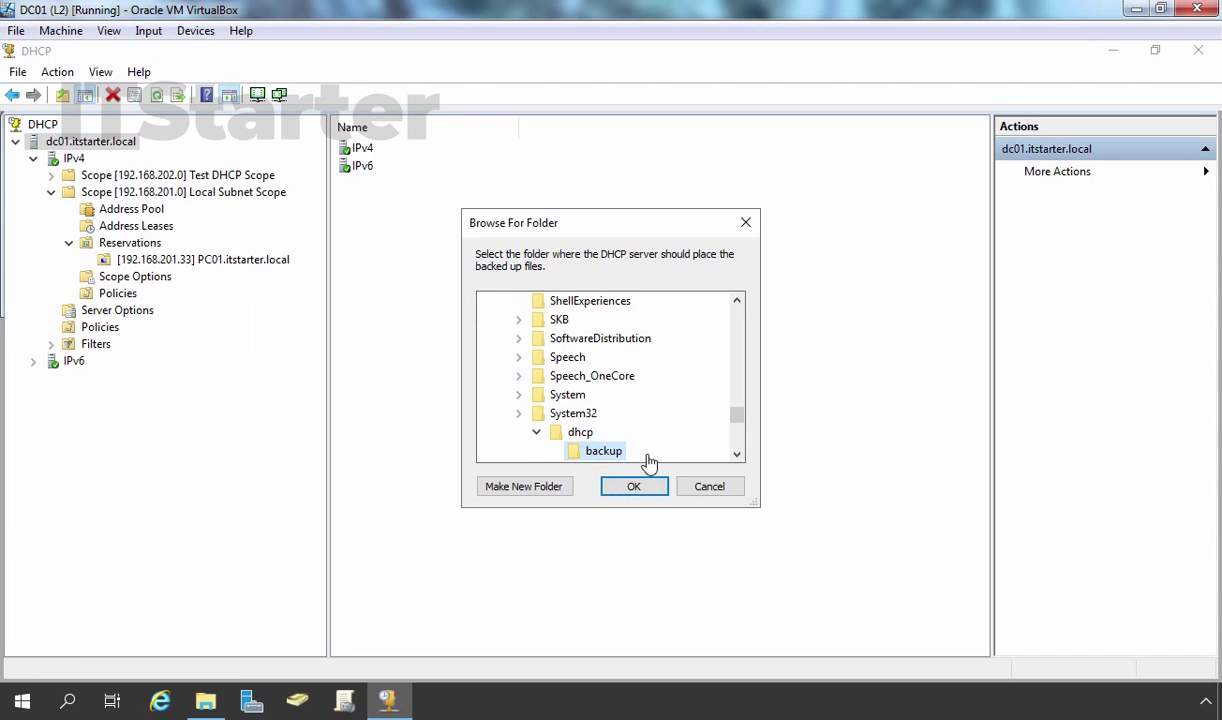
left_click(725, 487)
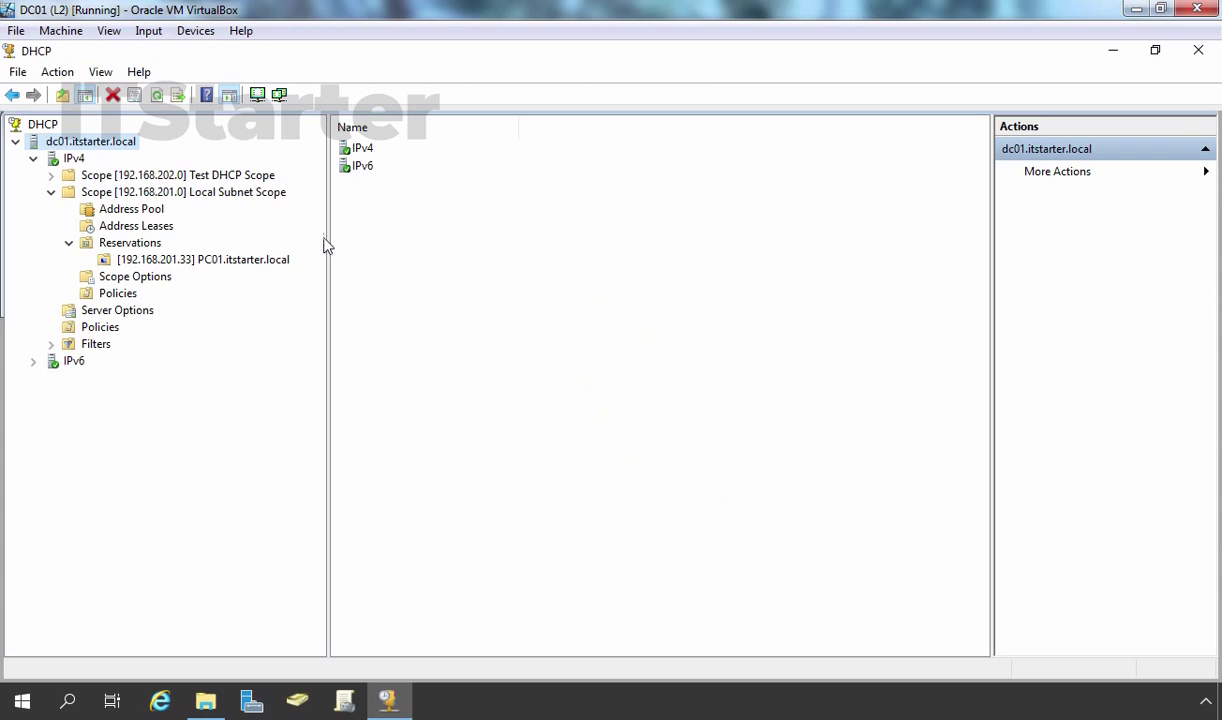
Check the database and backup paths in the dc01.itstarter.local server properties
right_click(77, 136)
left_click(152, 365)
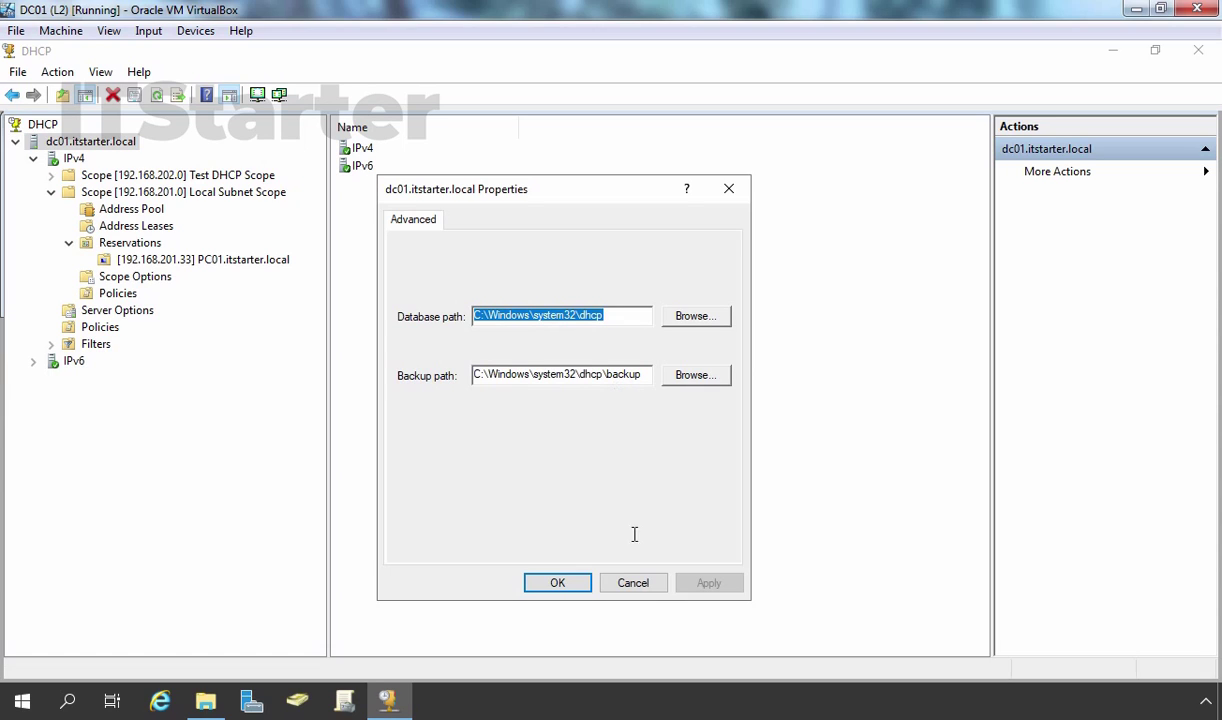
left_click(633, 583)
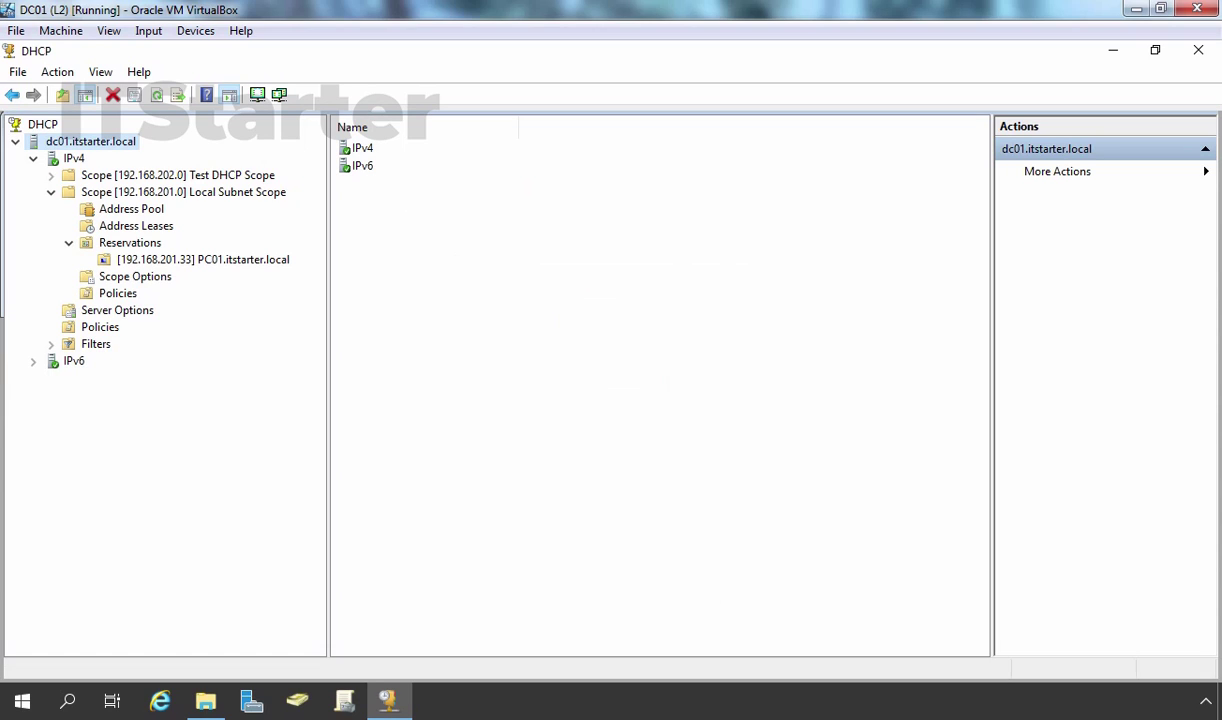
Back up the dc01.itstarter.local DHCP server to the DHCPBackup folder on Local Disk (D:)
right_click(82, 141)
left_click(115, 199)
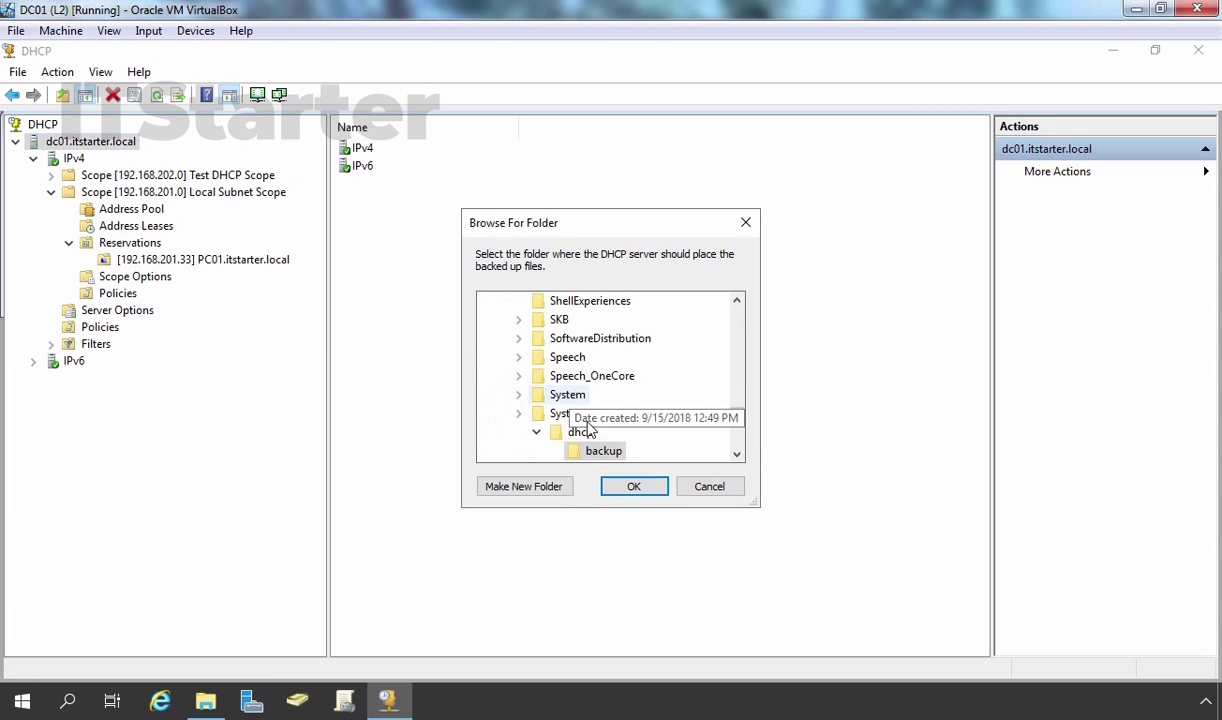
left_click(600, 452)
key("Left")
key("Left")
key("Left")
key("Left")
key("Left")
key("Left")
key("Left")
key("Left")
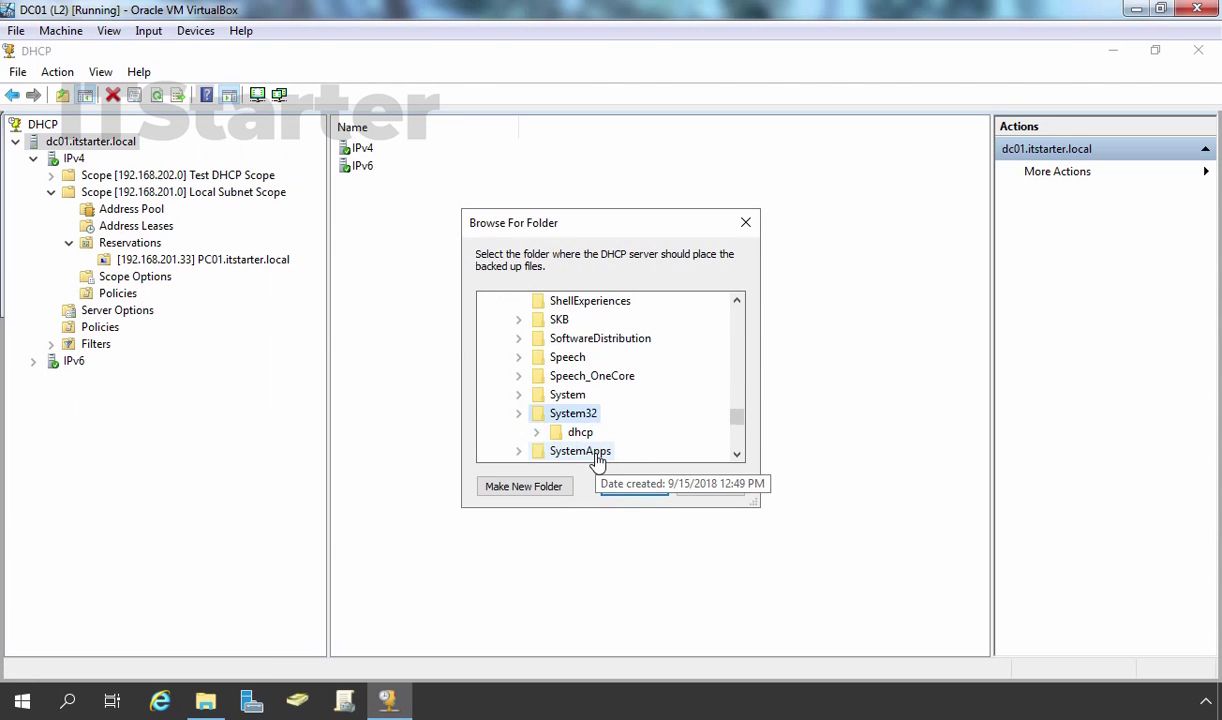
key("Down")
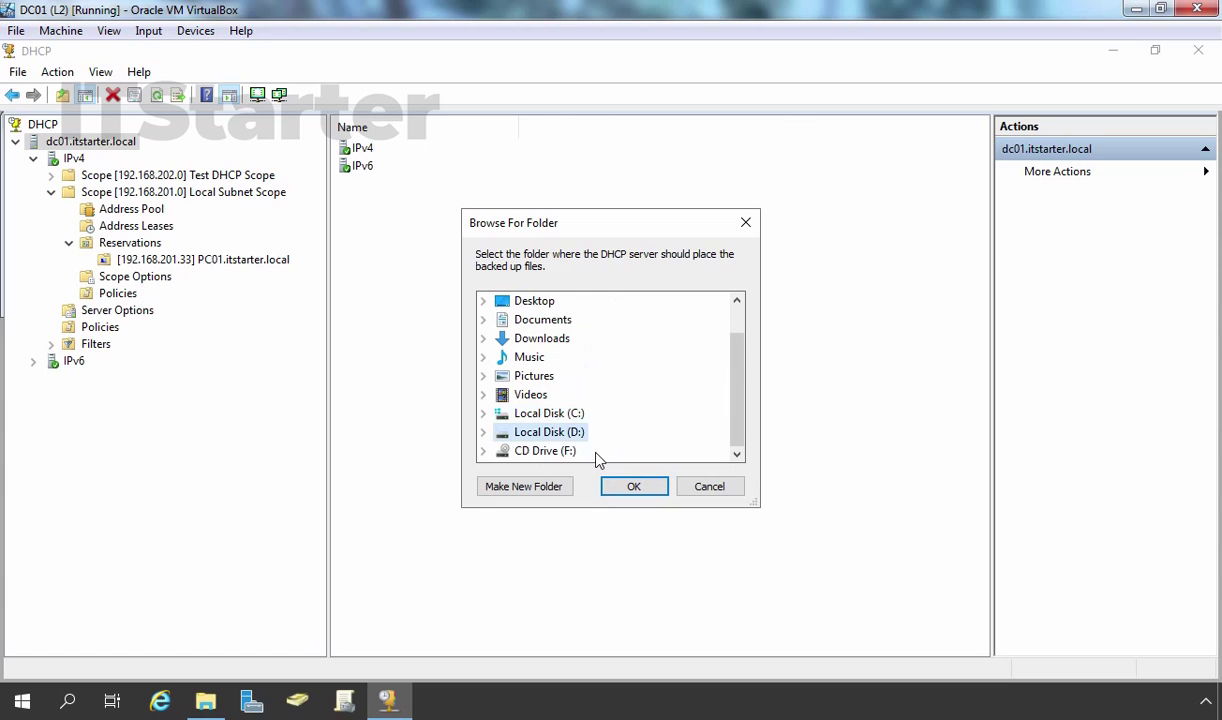
key("Right")
key("Right")
key("Down")
key("Down")
key("Down")
key("Down")
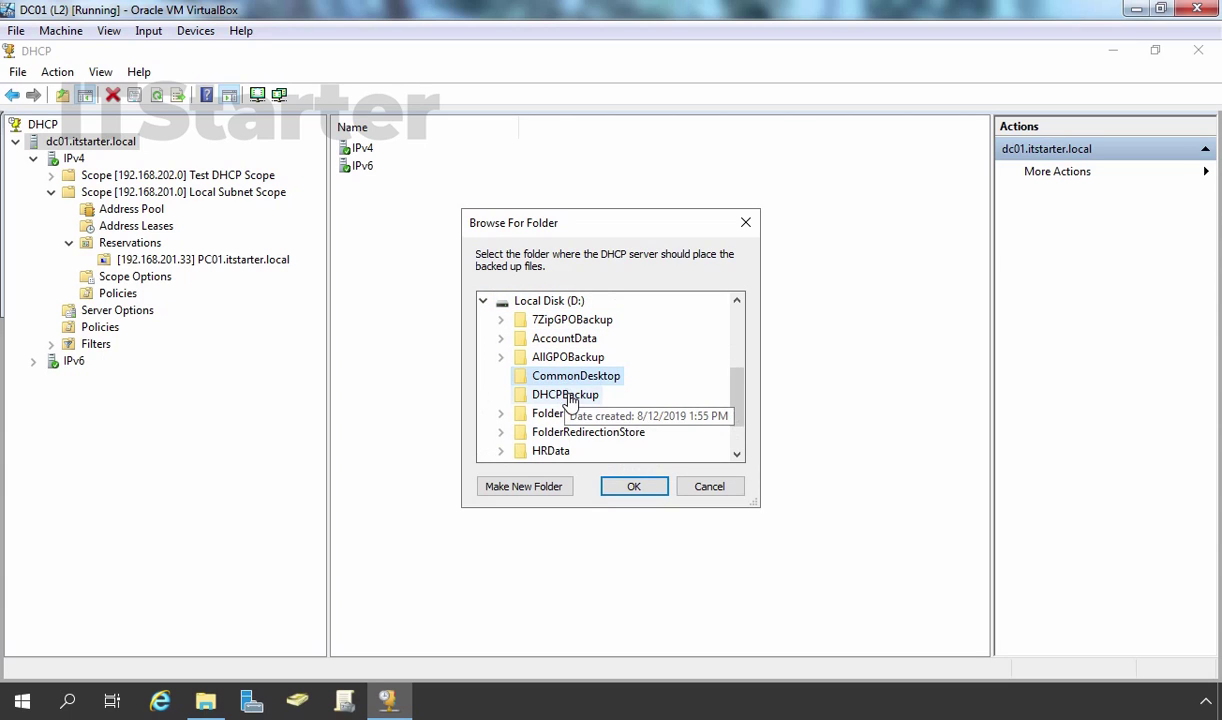
left_click(636, 489)
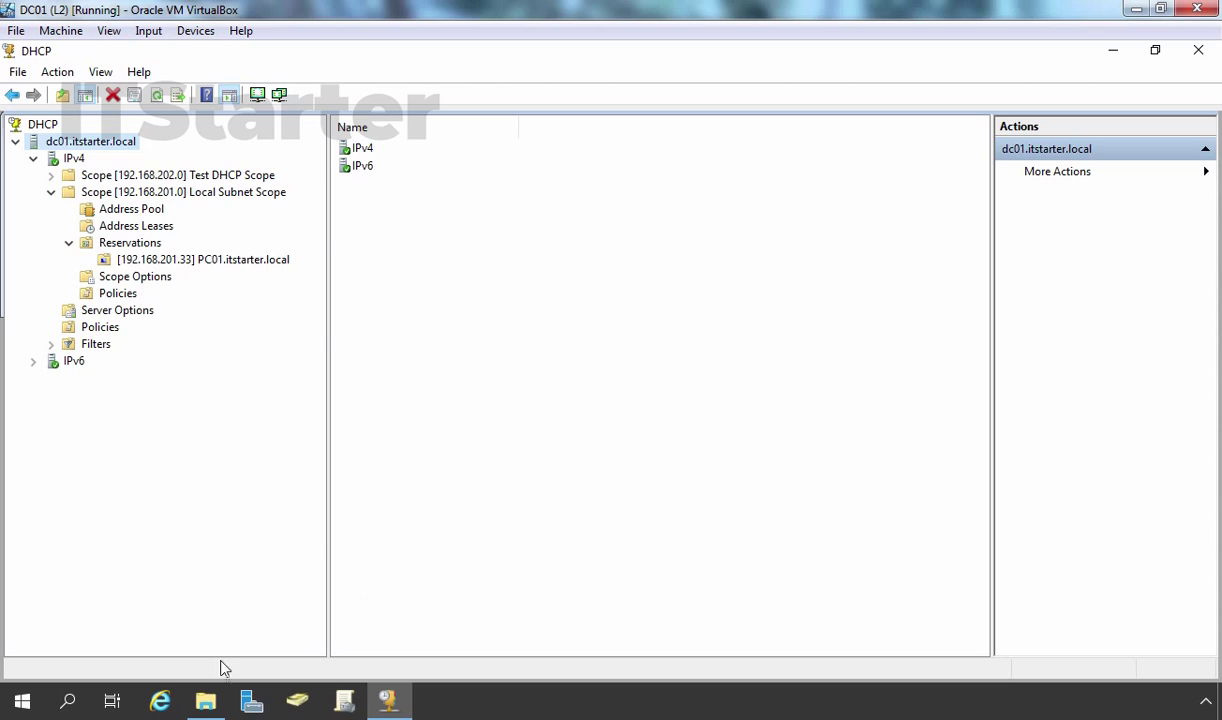
Inspect the backup files in D:\DHCPBackup and its new subfolder in File Explorer, and return to the DHCP console
left_click(205, 700)
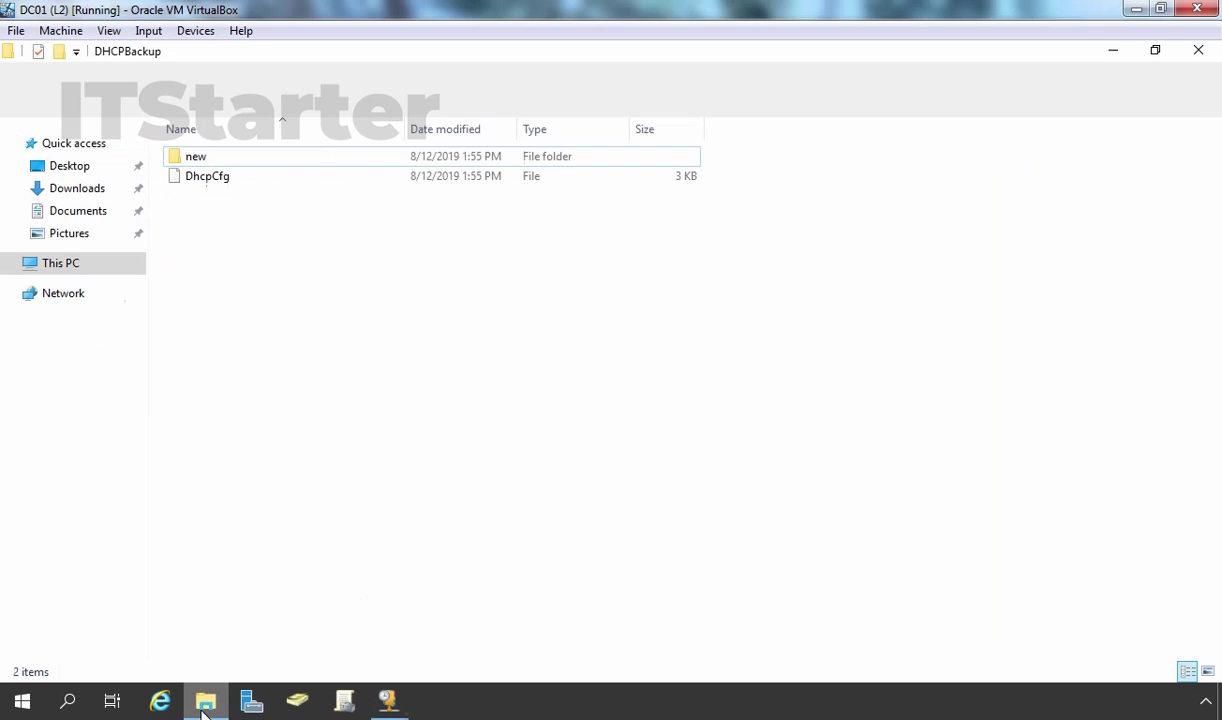
left_click(197, 185)
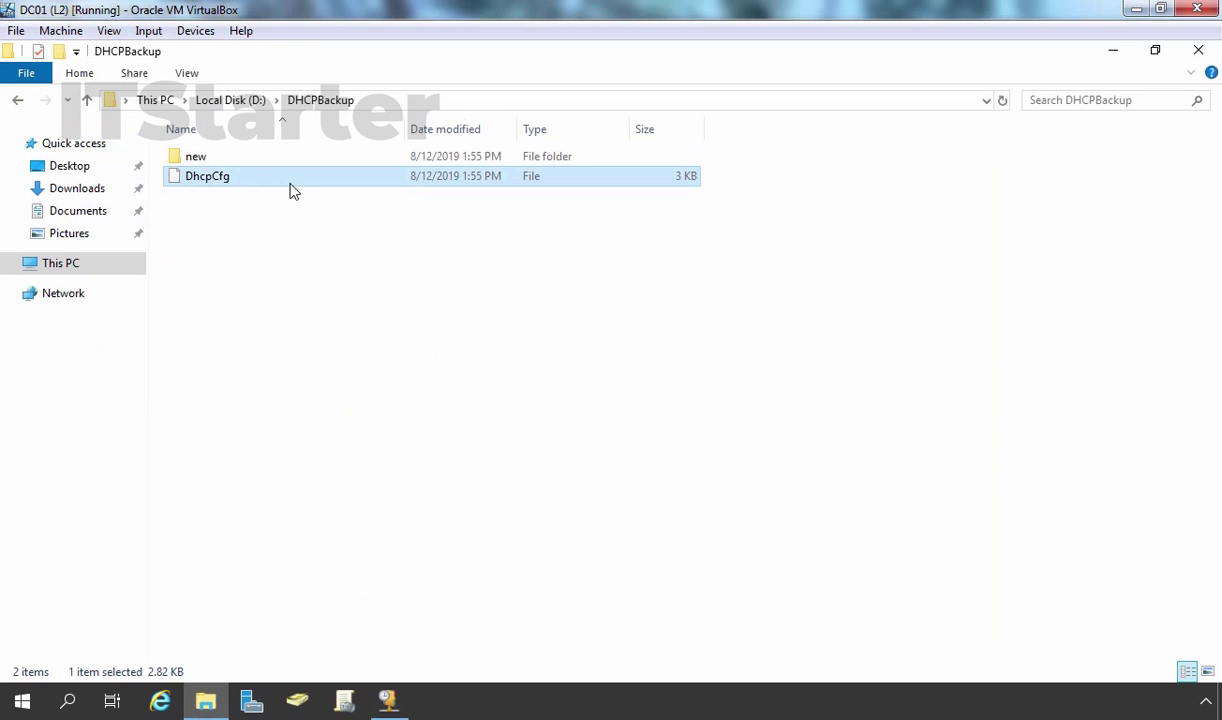
double_click(190, 156)
left_click_drag(350, 369, 214, 152)
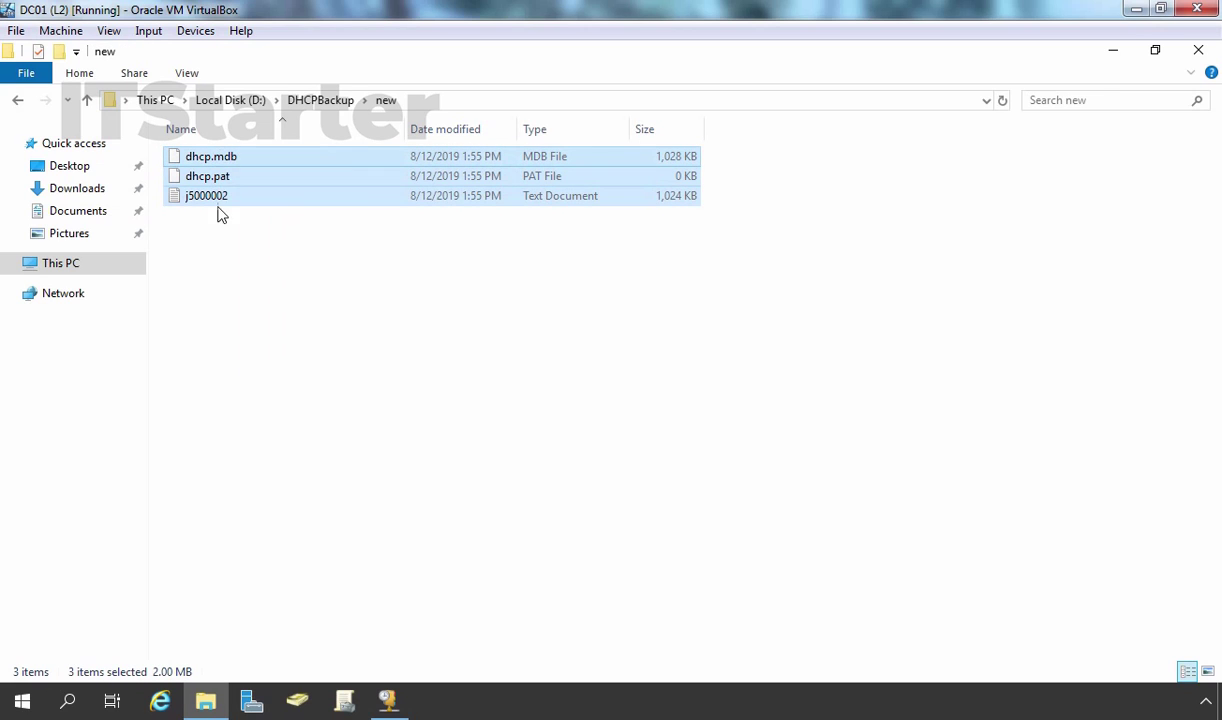
left_click(227, 280)
left_click(285, 157)
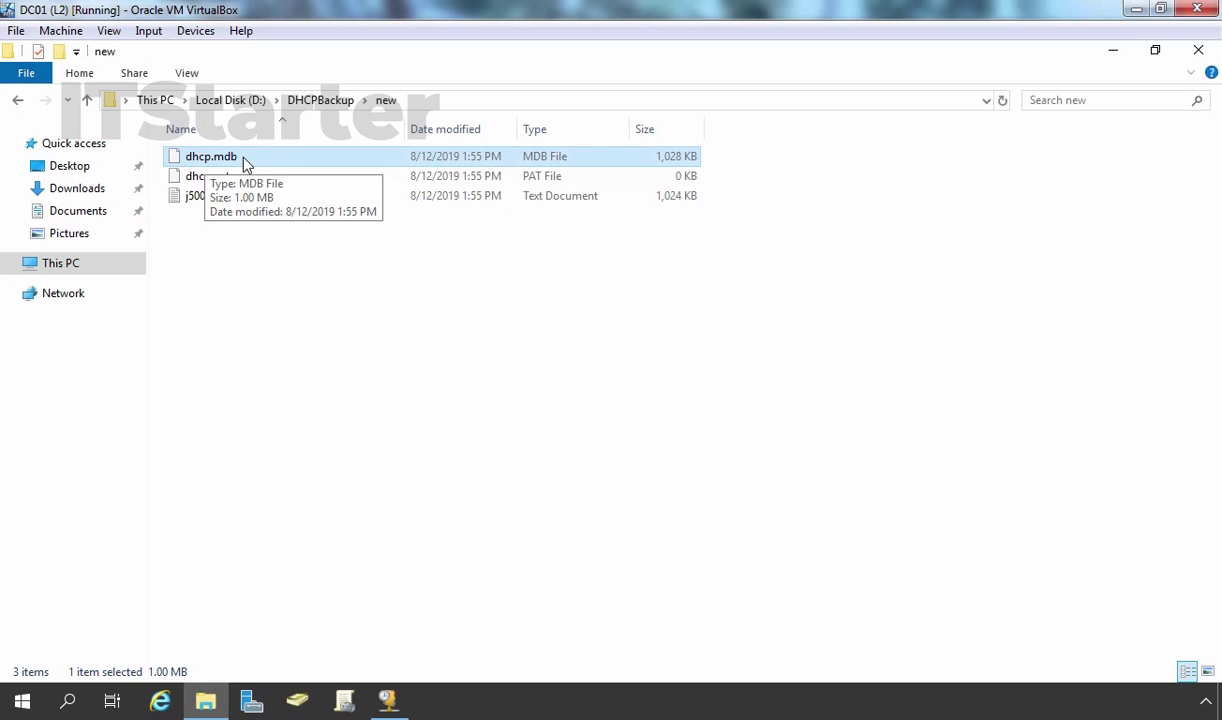
left_click(193, 196)
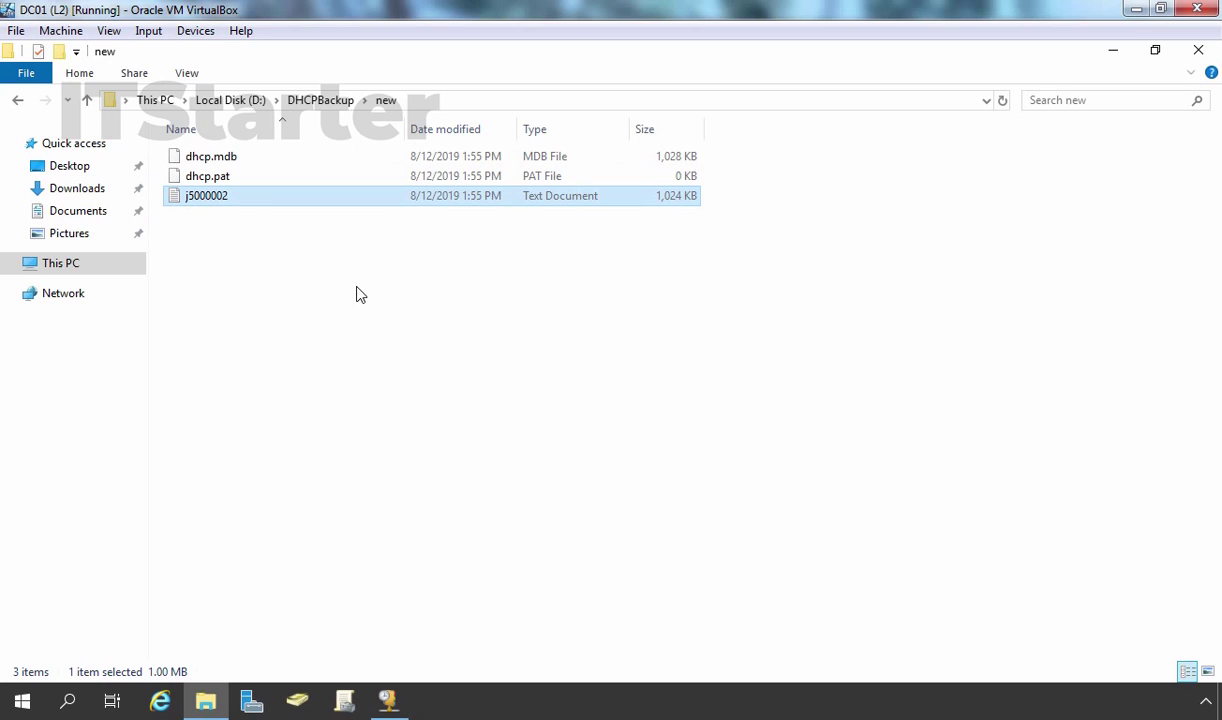
left_click(1112, 50)
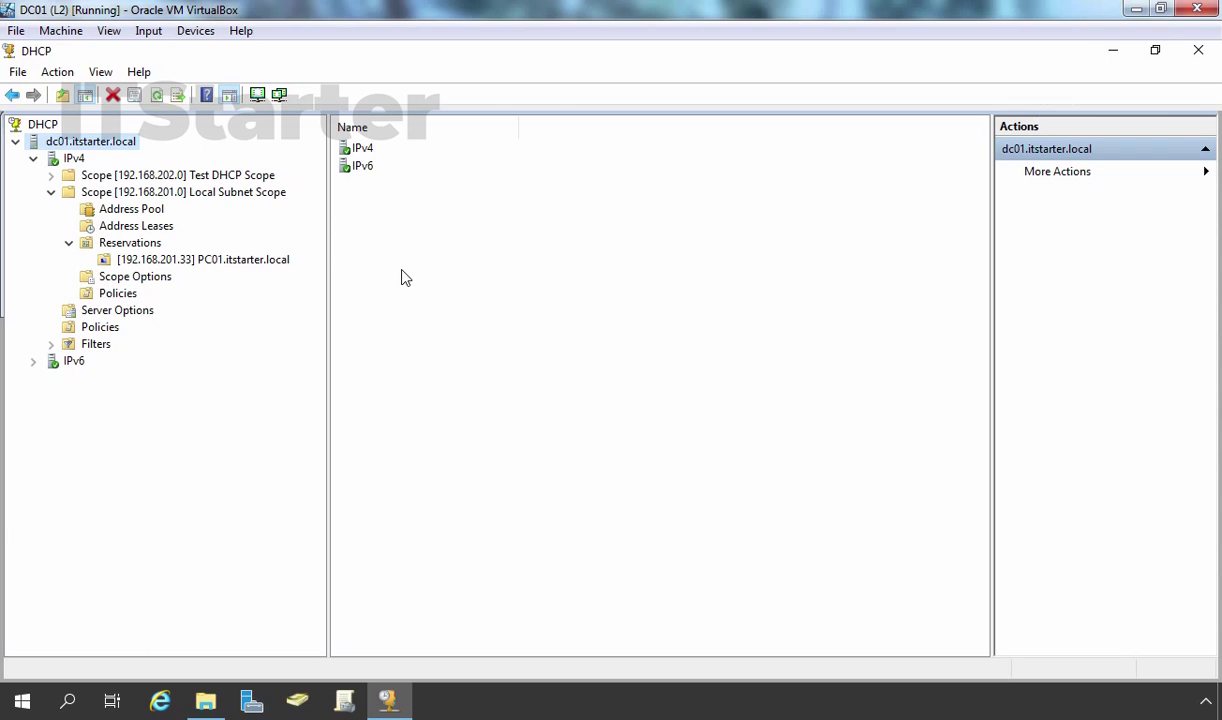
Delete the active scope [192.168.201.0] Local Subnet Scope from IPv4, accepting both confirmations
left_click(51, 193)
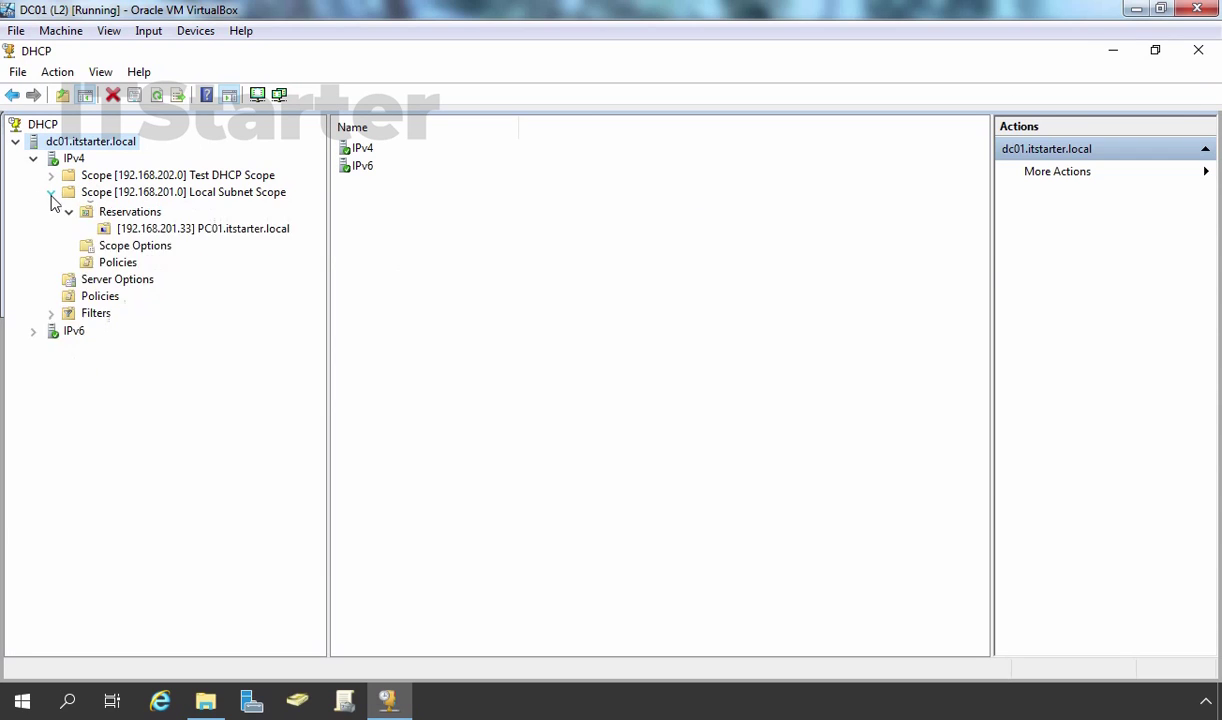
left_click(113, 194)
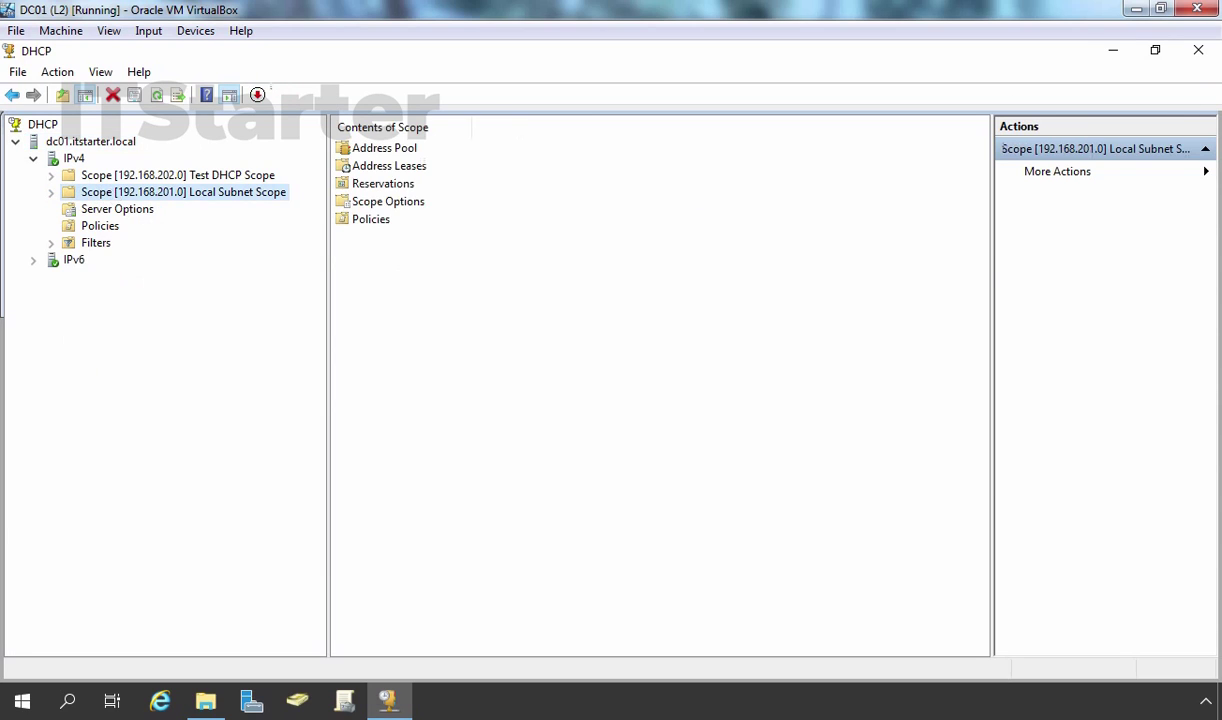
right_click(113, 194)
left_click(158, 365)
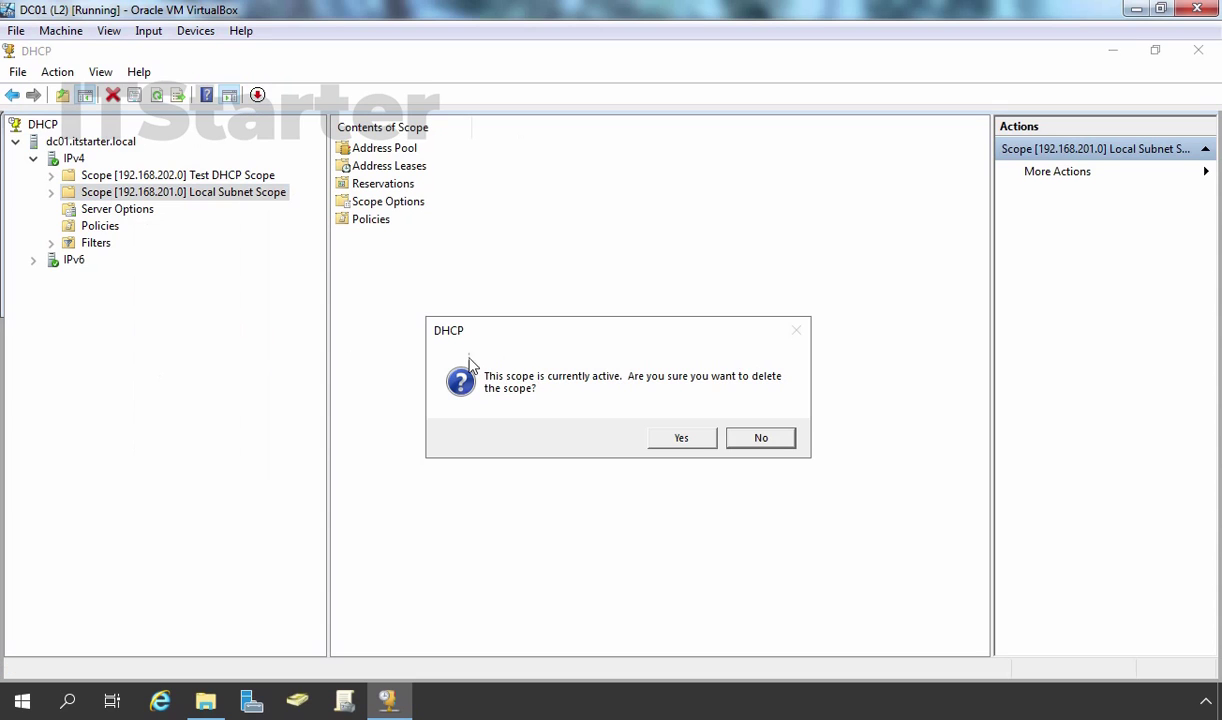
left_click(680, 440)
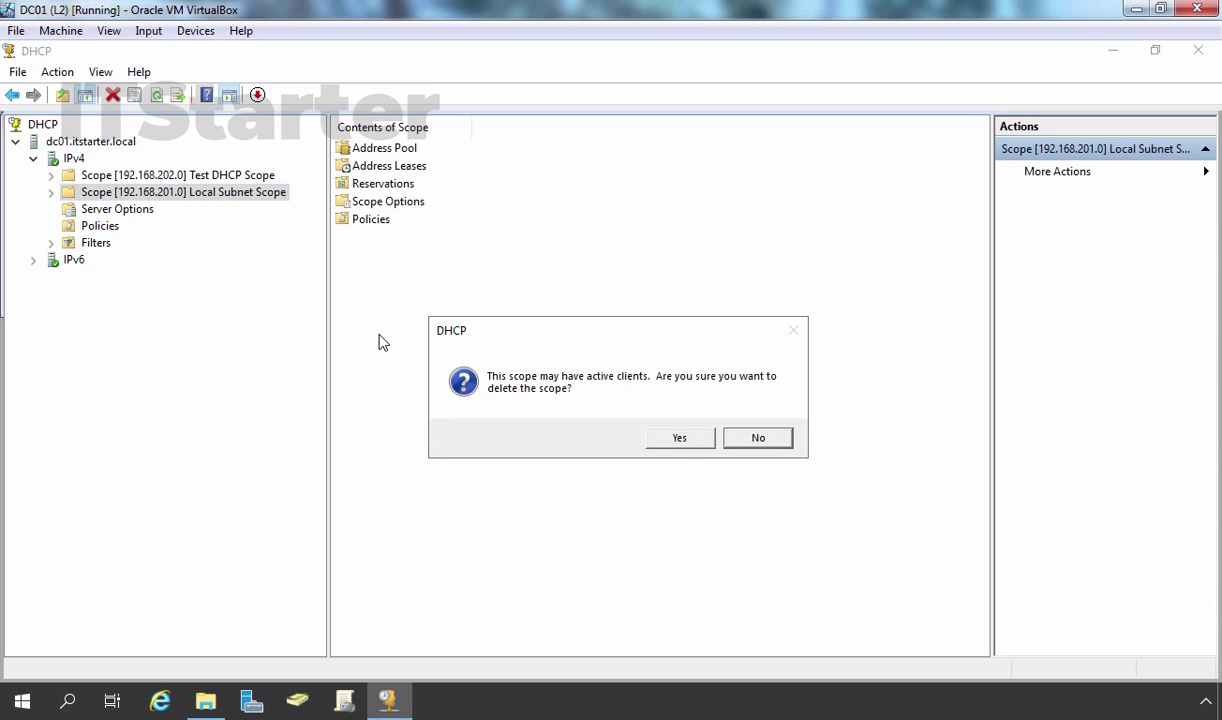
left_click(679, 440)
Delete the scope [192.168.202.0] Test DHCP Scope from IPv4
left_click(164, 178)
right_click(164, 178)
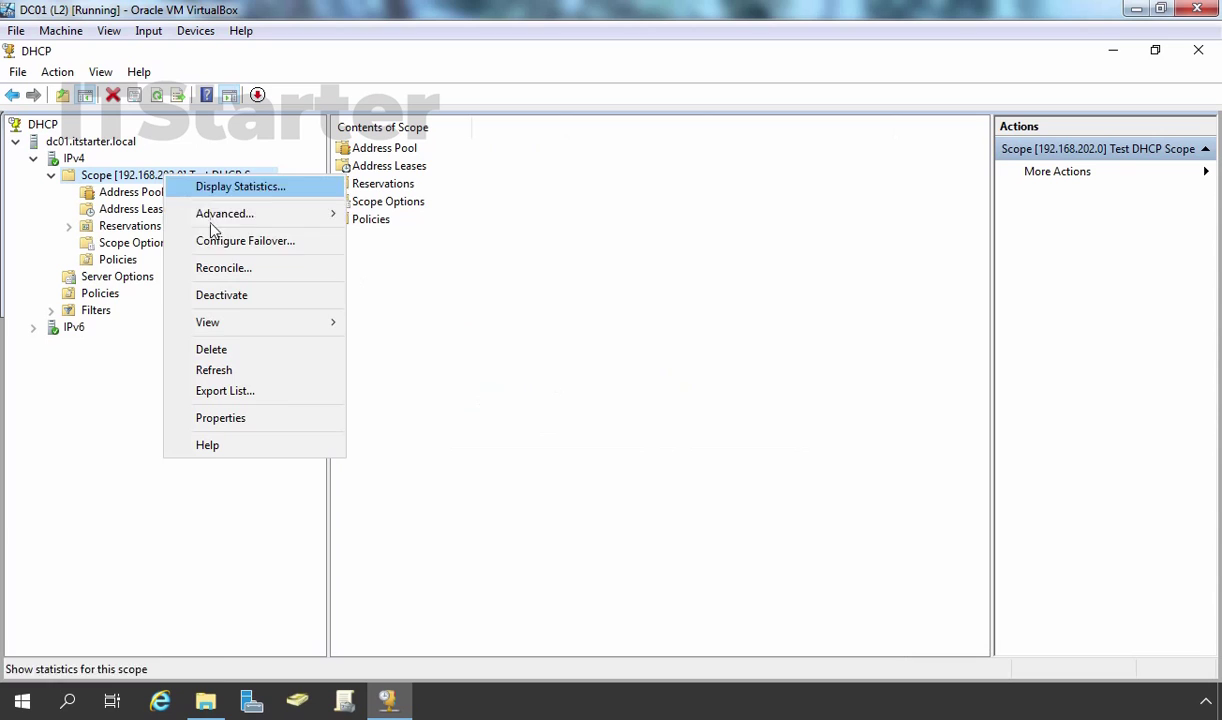
left_click(230, 348)
left_click(704, 431)
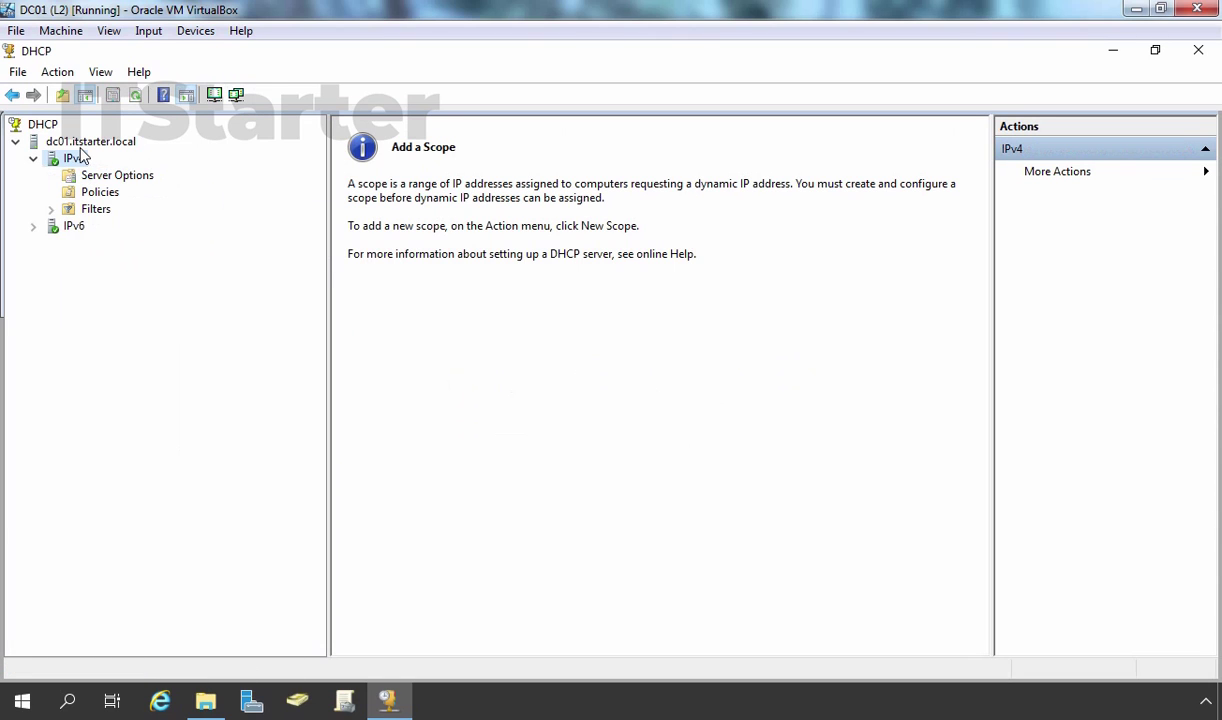
Stop the DHCP Server service on dc01.itstarter.local
left_click(85, 143)
right_click(85, 145)
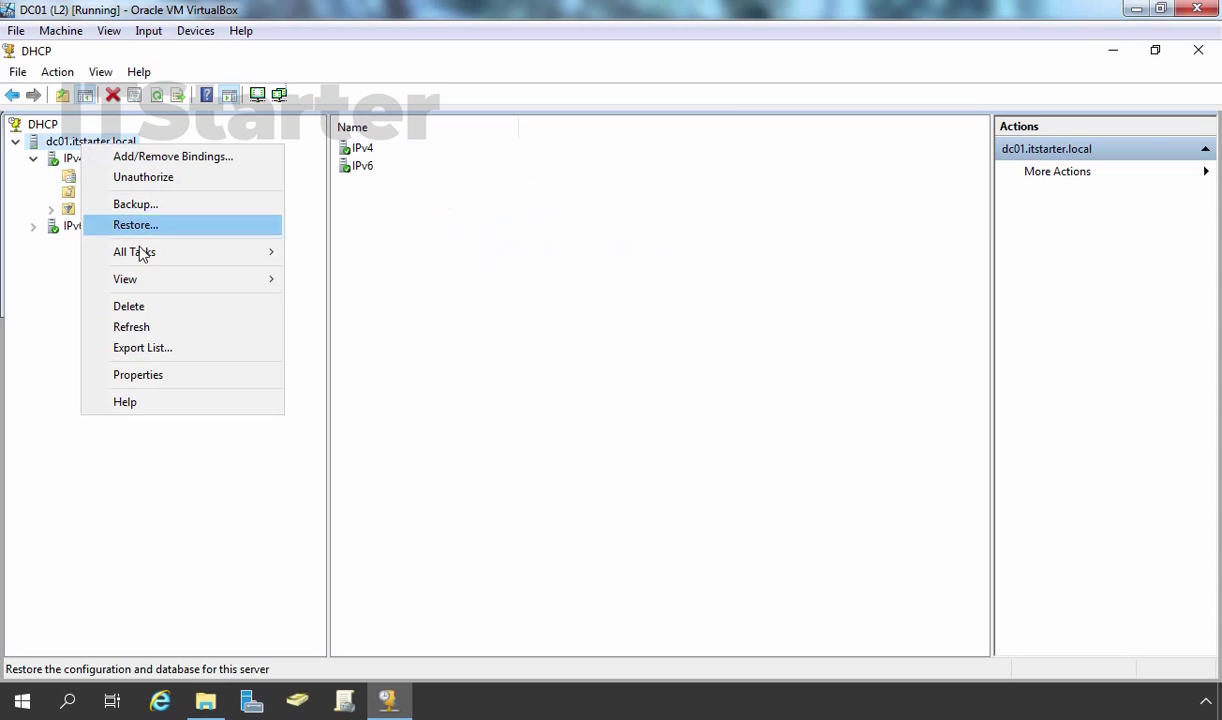
mouse_move(140, 251)
left_click(323, 273)
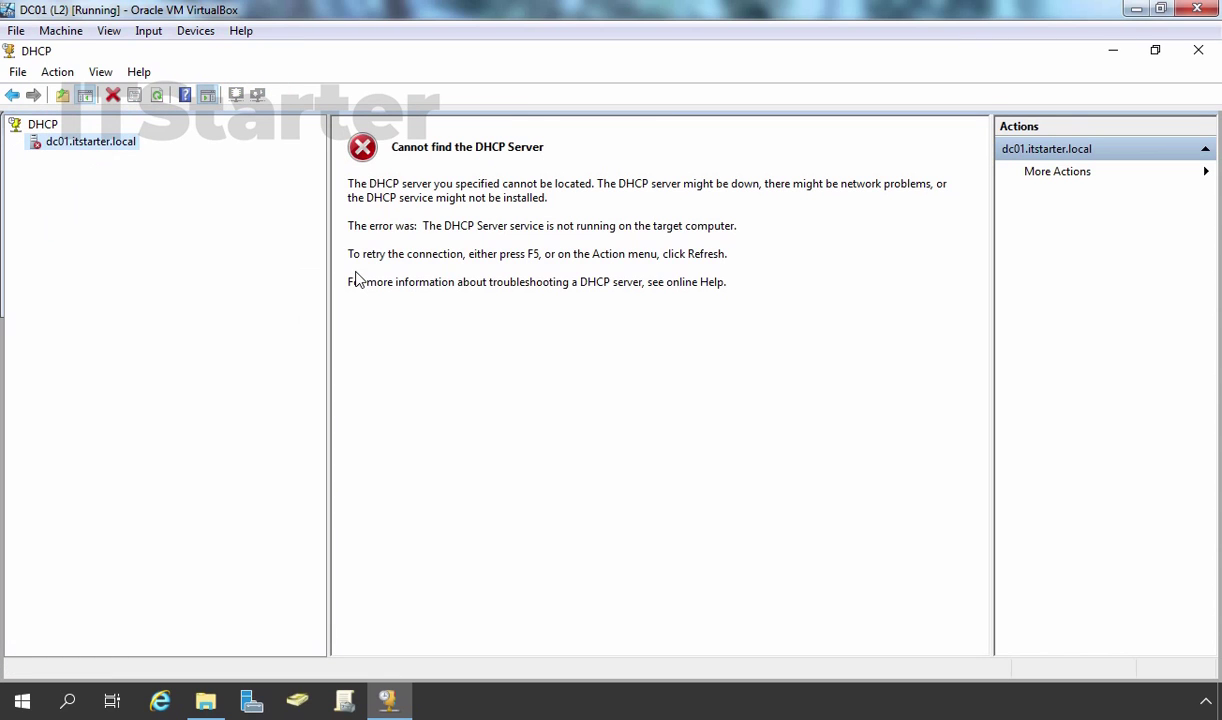
Switch to File Explorer, browse to C:\Windows\System32\dhcp and look inside its backup subfolder
left_click(205, 700)
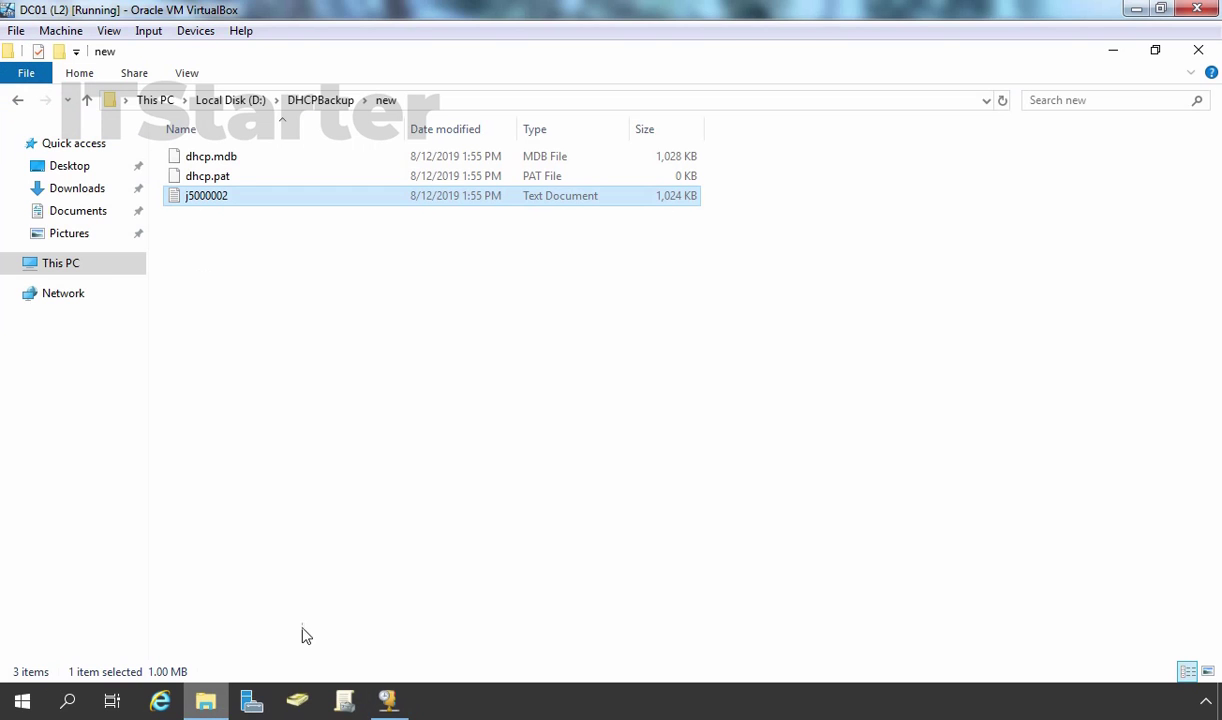
left_click(76, 265)
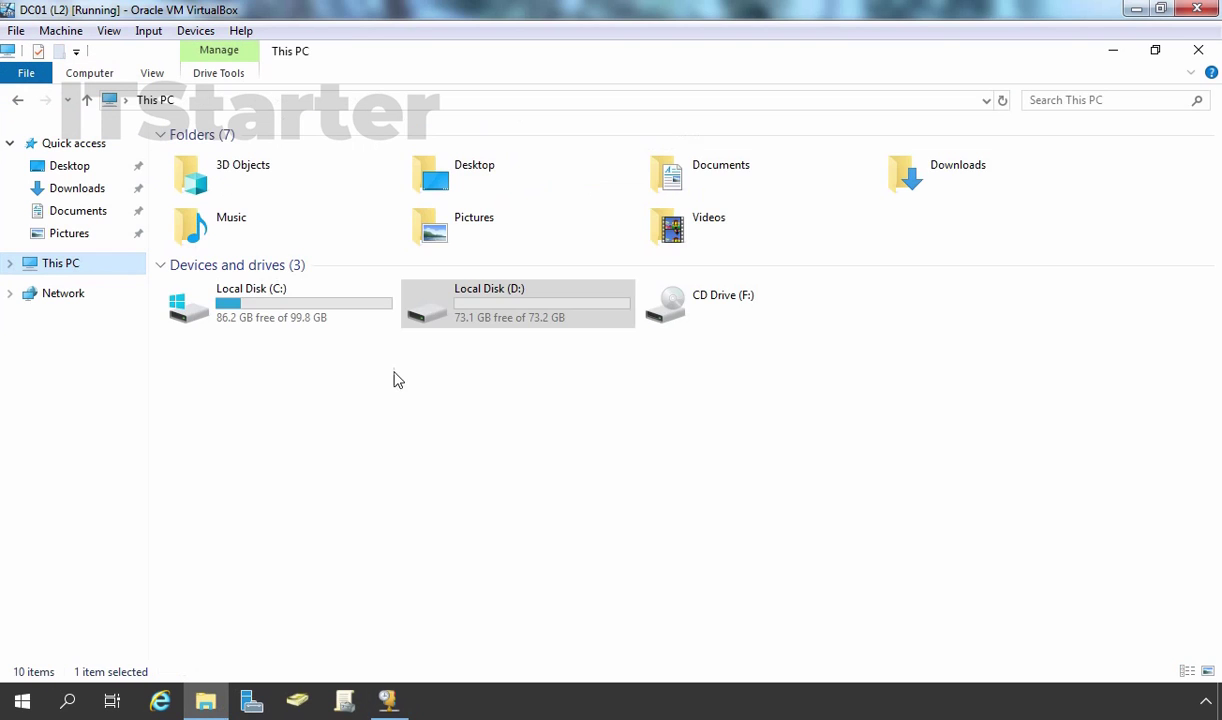
double_click(273, 303)
double_click(218, 236)
left_click(218, 238)
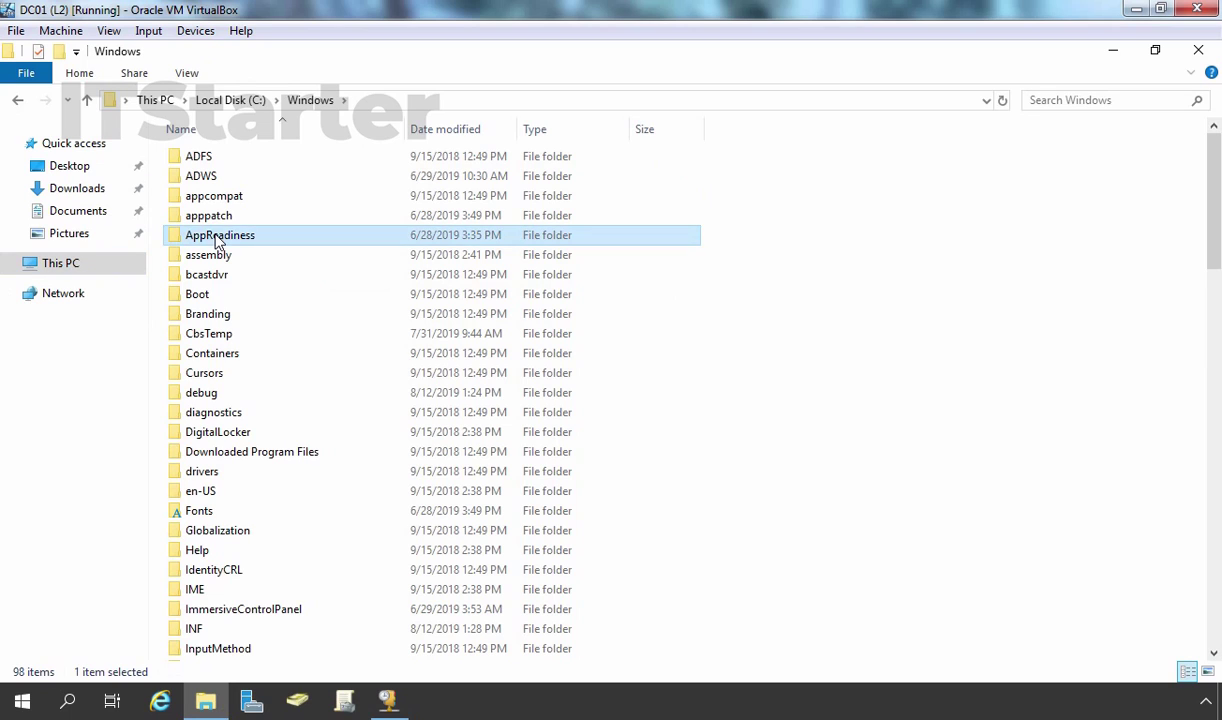
scroll(217, 240, "down", 15)
double_click(210, 409)
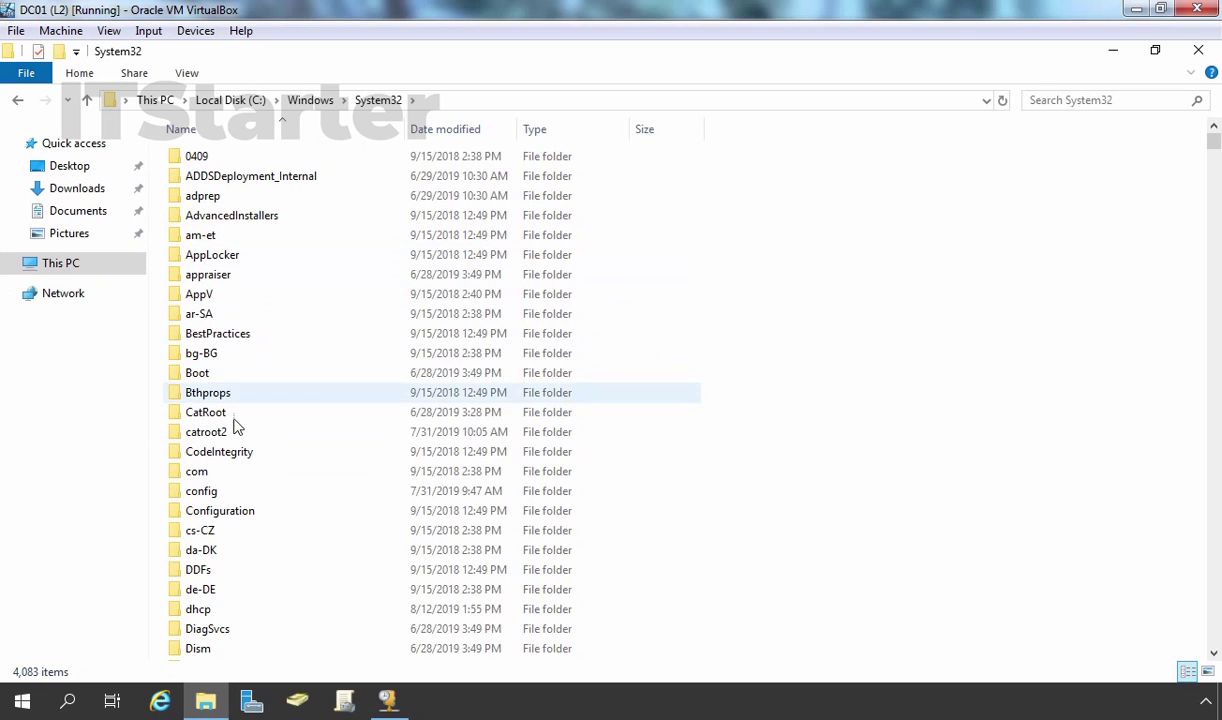
double_click(203, 611)
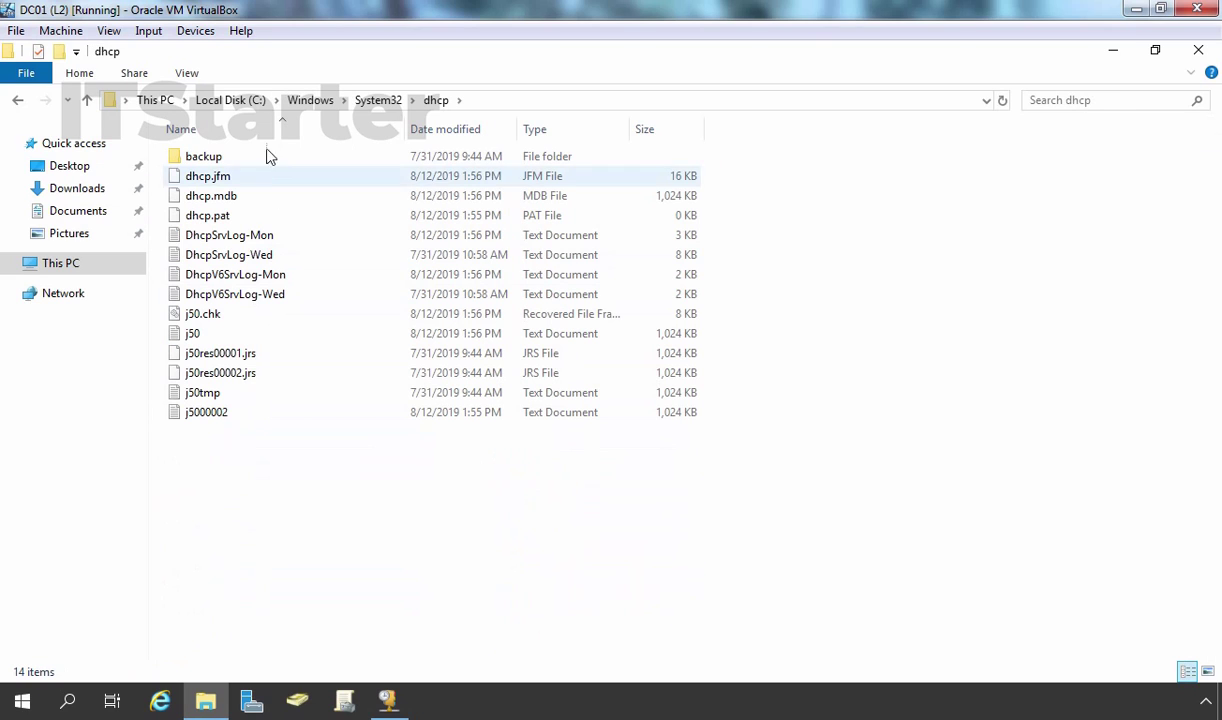
double_click(220, 158)
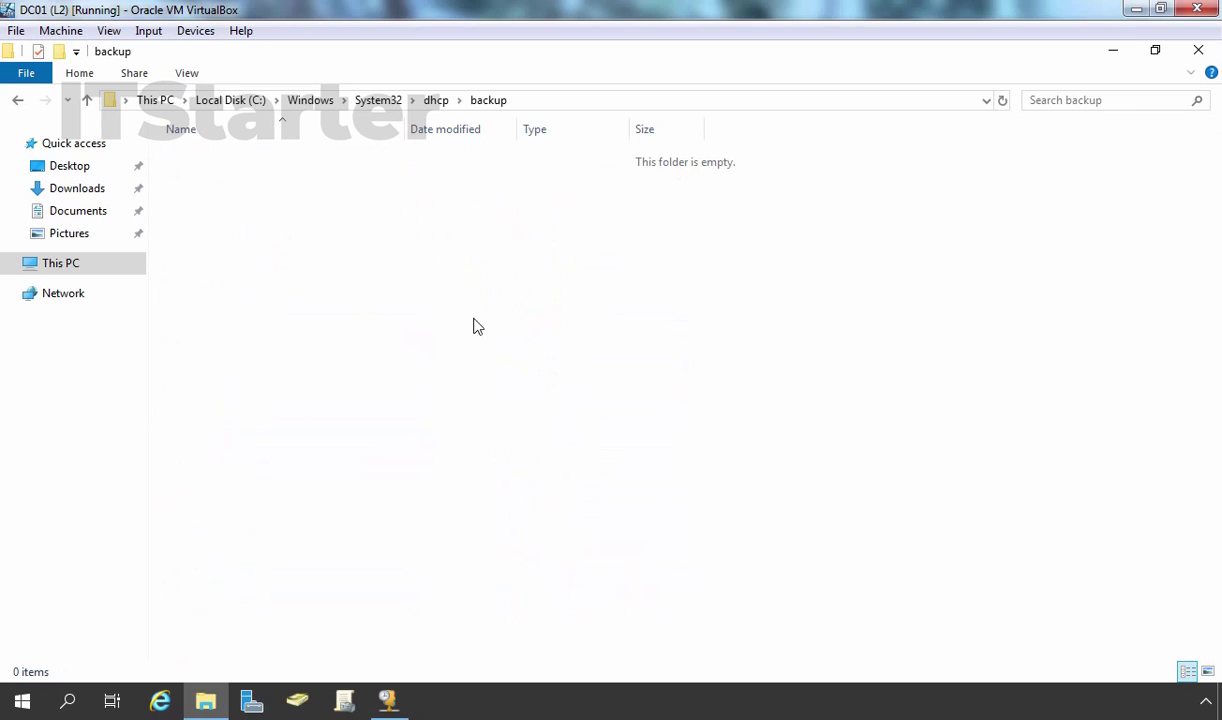
Permanently delete all items in C:\Windows\System32\dhcp, and return to the System32 folder
left_click(436, 100)
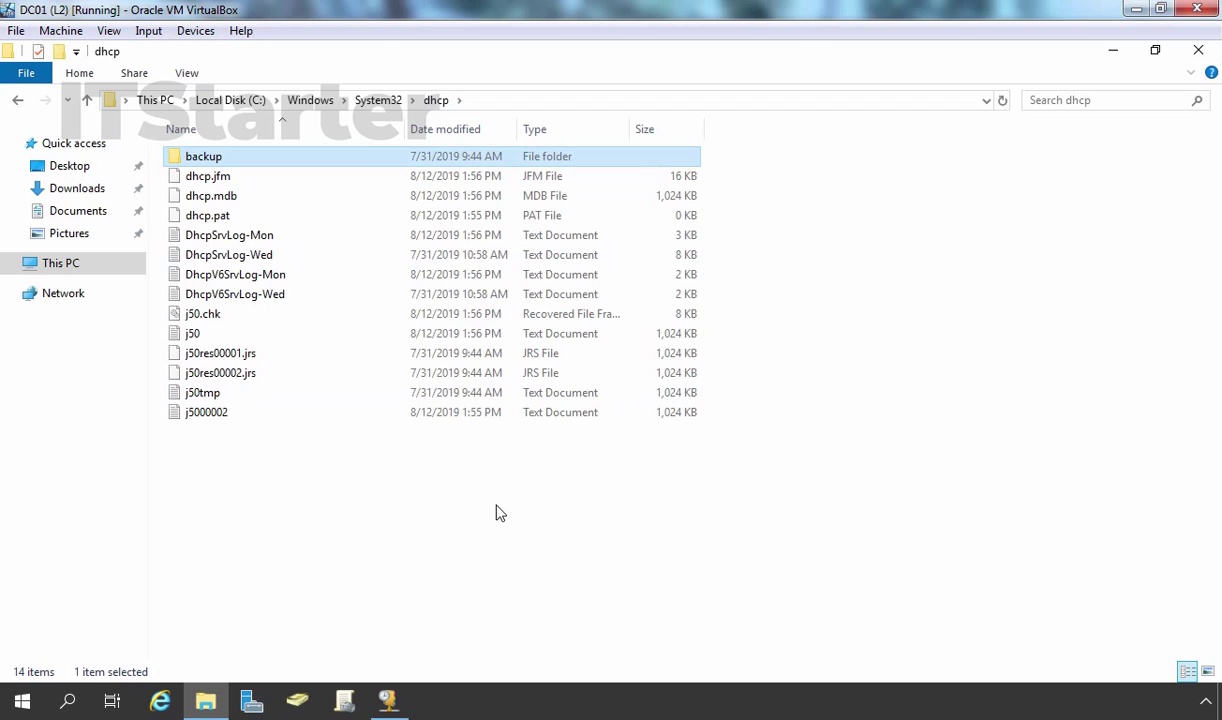
key("ctrl+a")
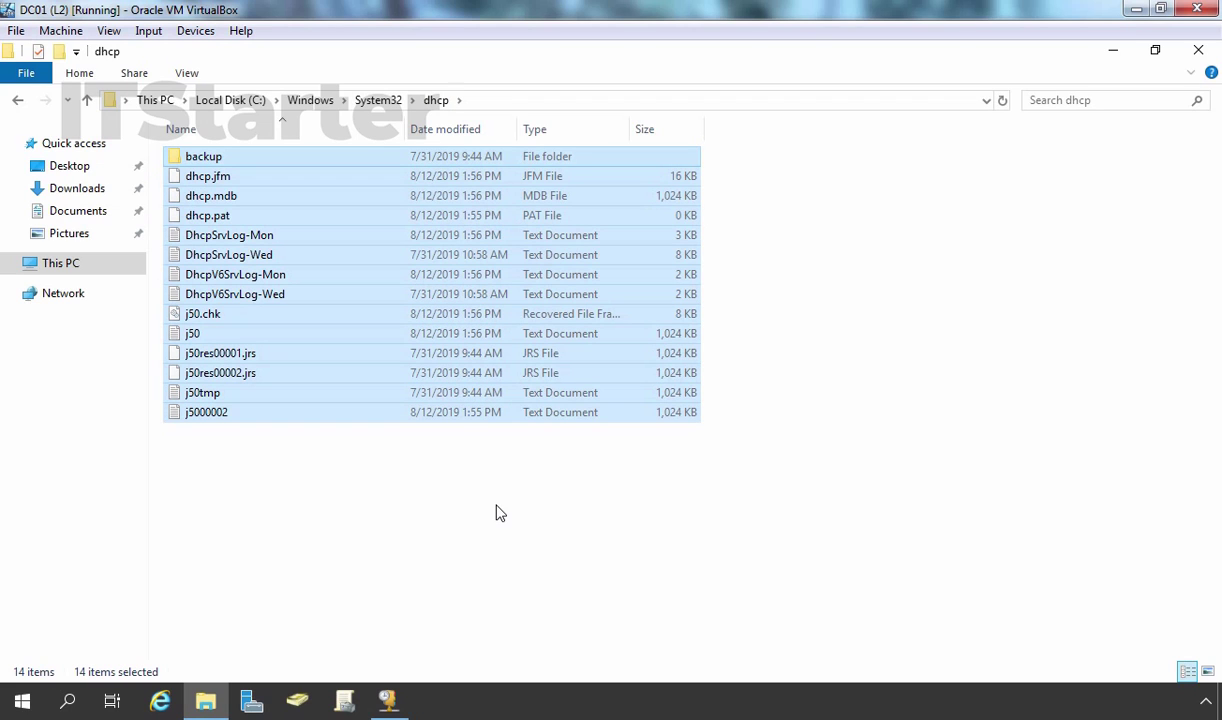
key("shift+Delete")
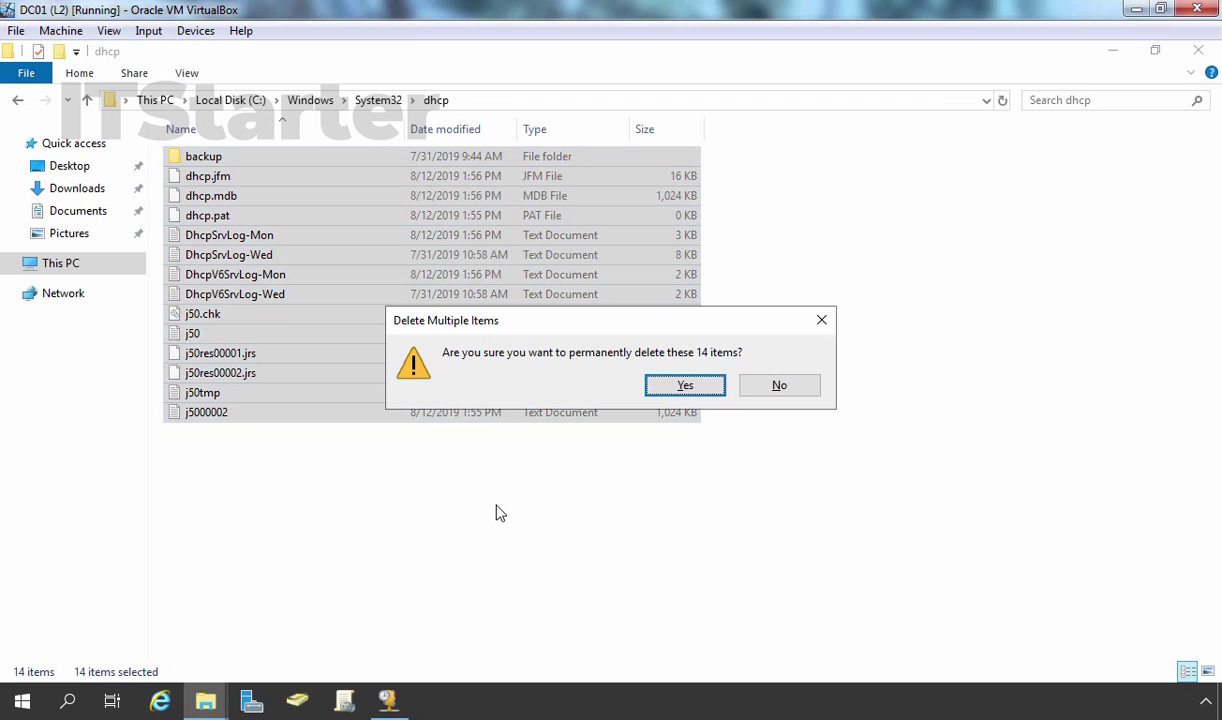
key("Return")
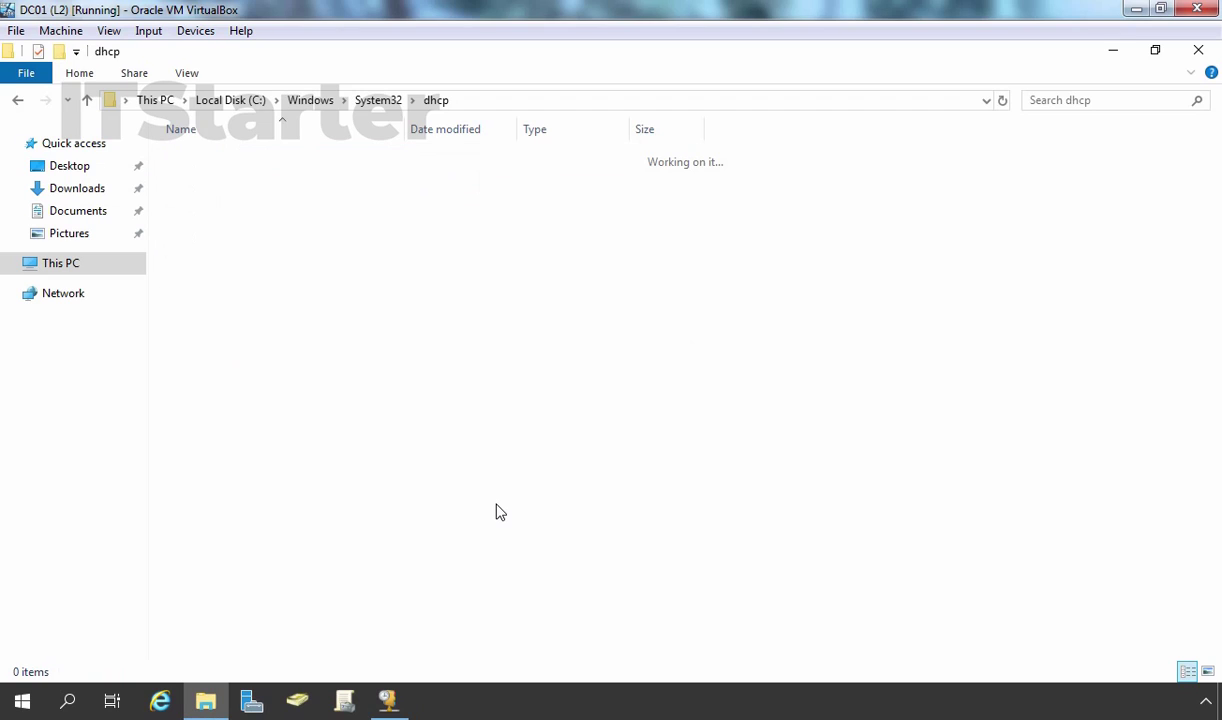
left_click(380, 106)
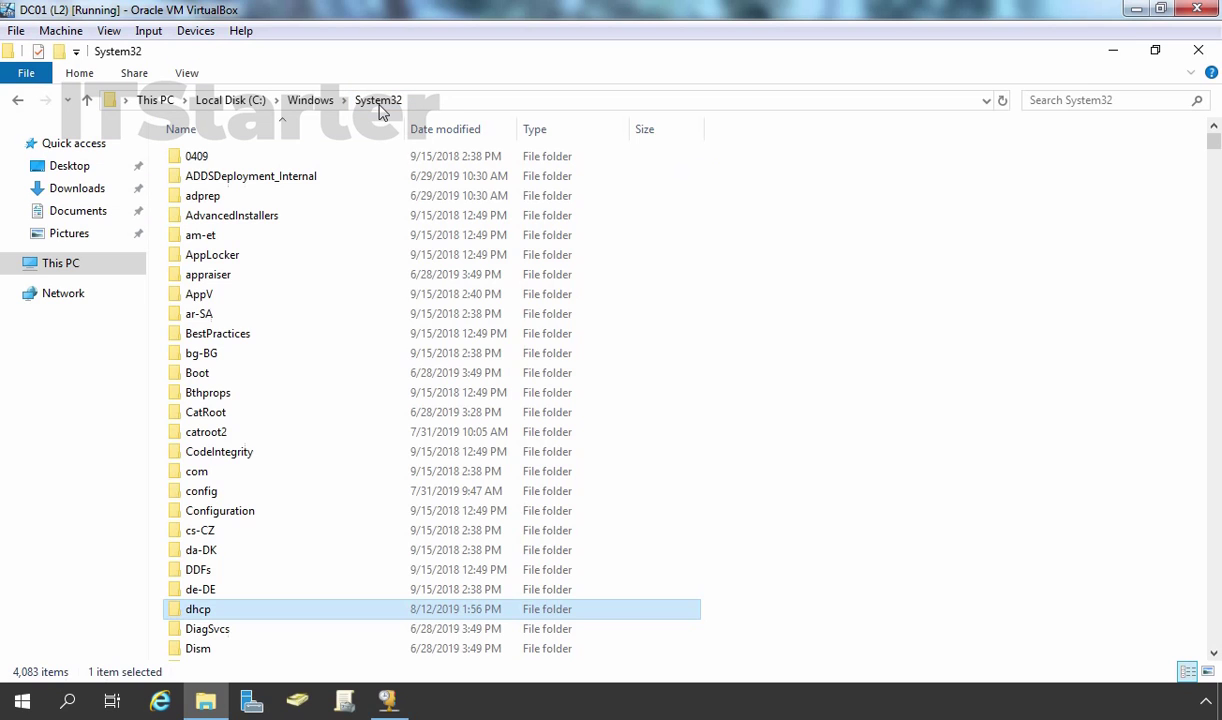
Start the DHCP Server service on dc01.itstarter.local from the DHCP console and expand its IPv4 node
left_click(389, 700)
right_click(115, 145)
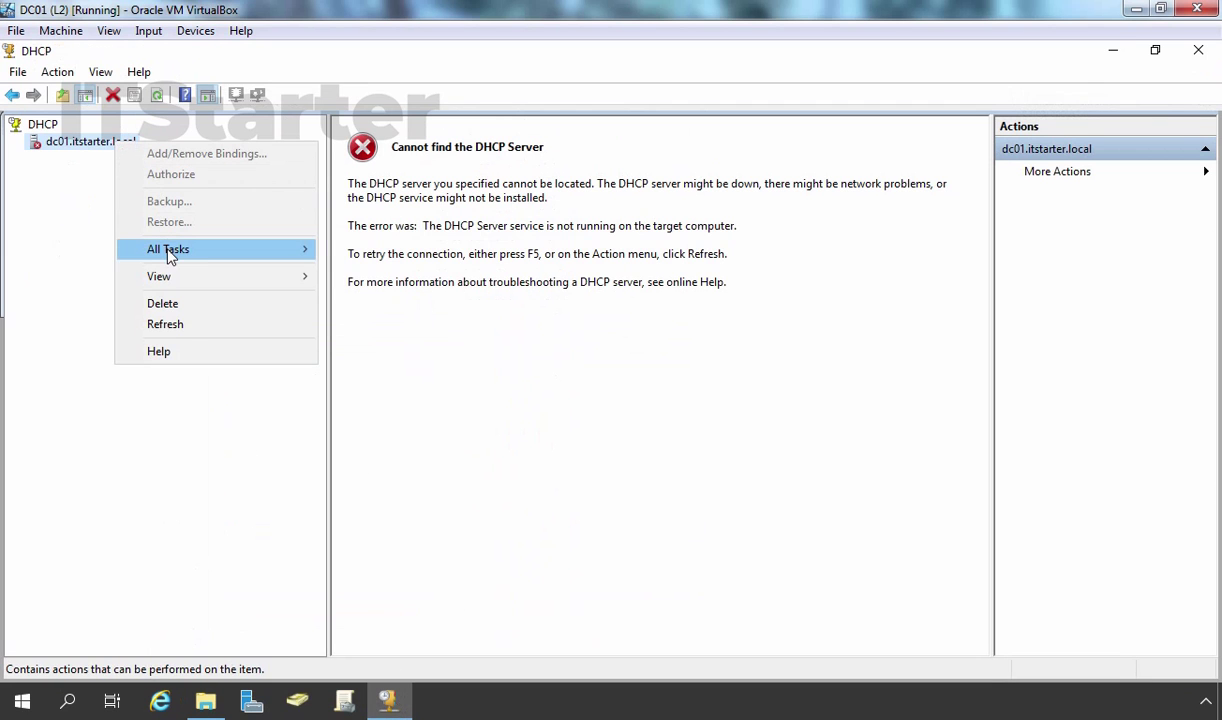
mouse_move(296, 262)
left_click(362, 250)
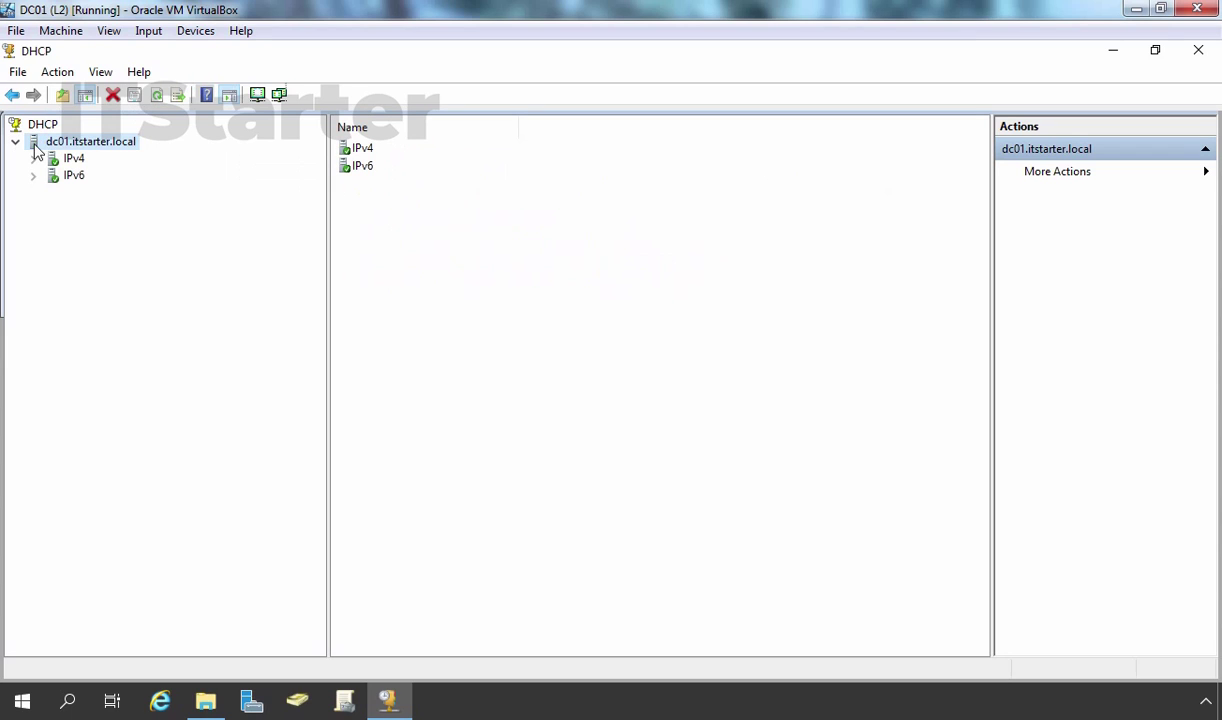
double_click(62, 158)
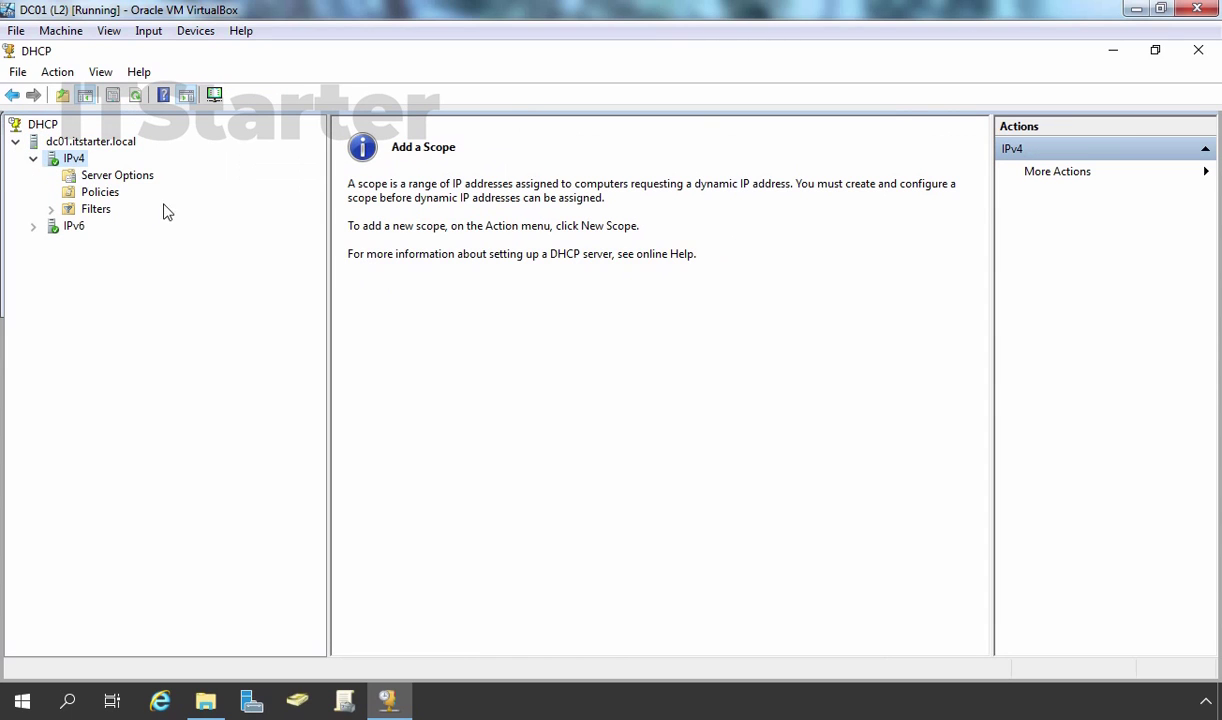
Inspect the contents of C:\Windows\System32\dhcp in File Explorer after the service start
left_click(205, 698)
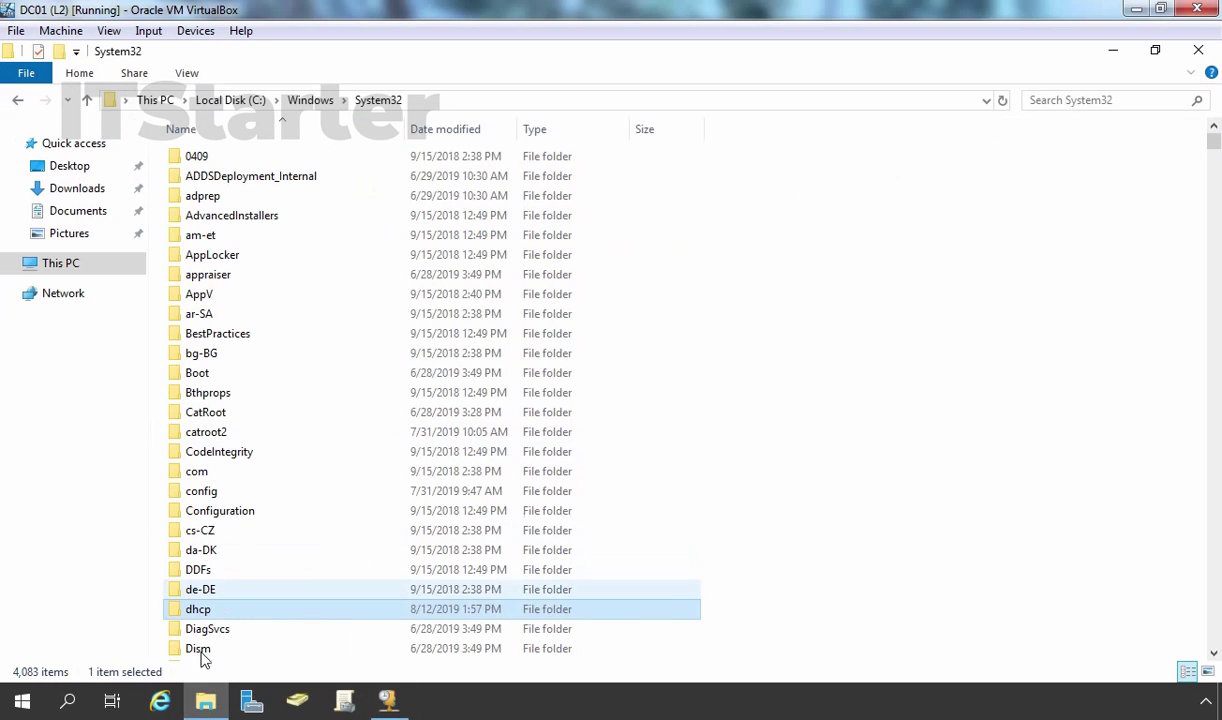
double_click(192, 607)
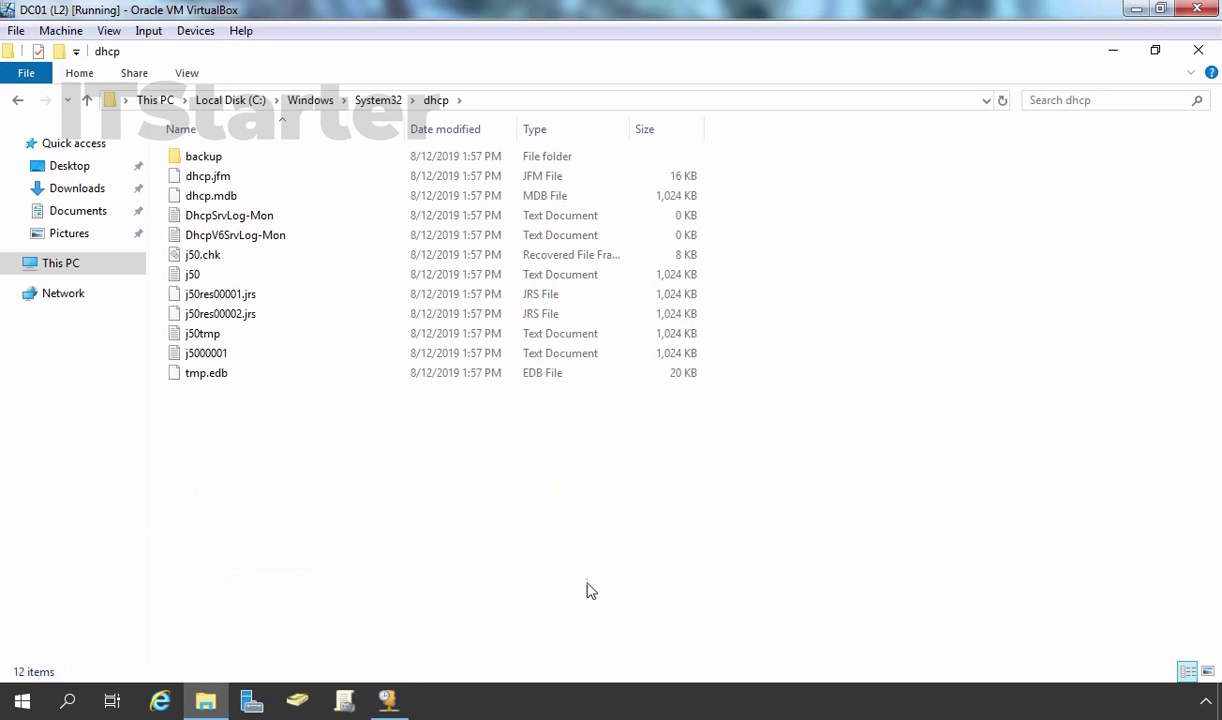
left_click_drag(588, 591, 242, 145)
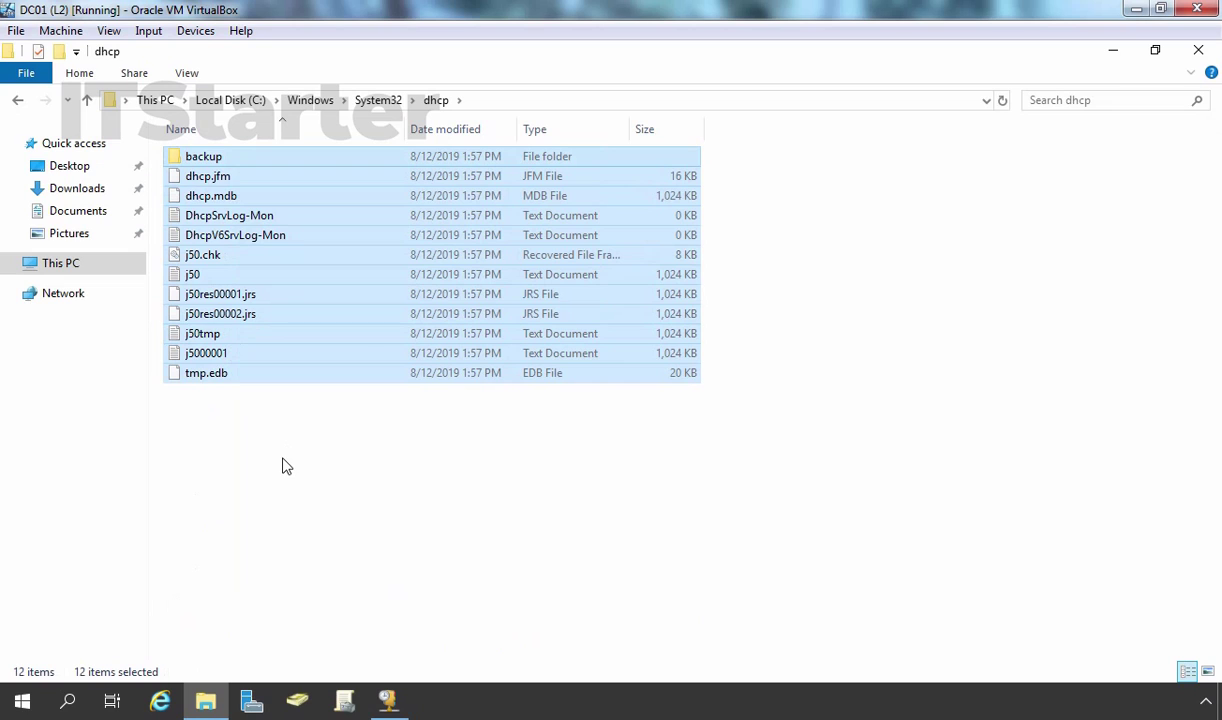
Restore the DHCP database on dc01.itstarter.local from D:\DHCPBackup in the DHCP console, agreeing to stop and restart the service
left_click(388, 700)
left_click(82, 145)
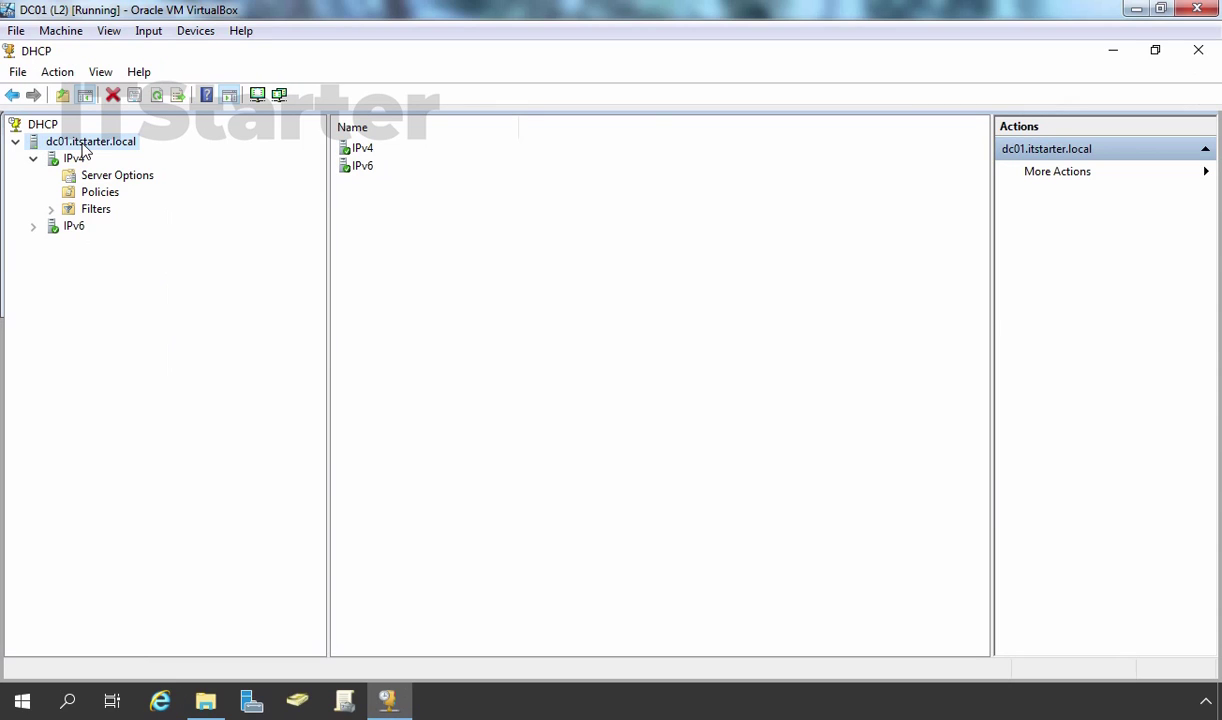
right_click(84, 150)
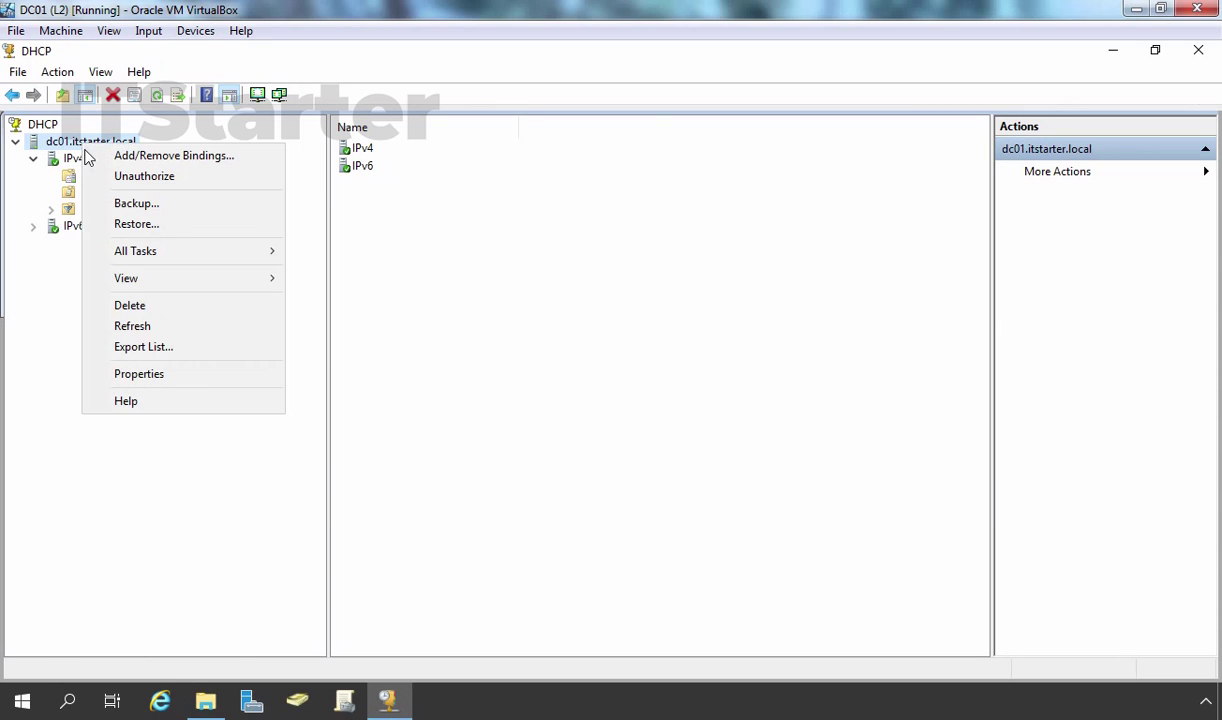
left_click(137, 226)
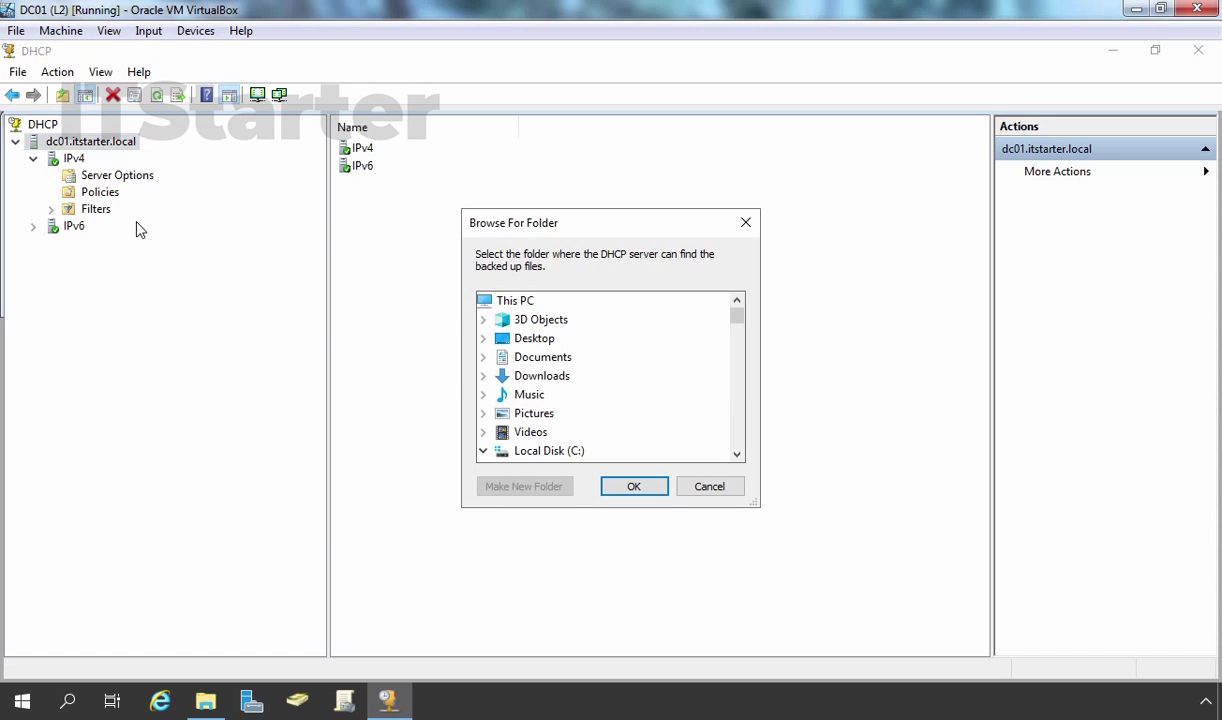
left_click(570, 455)
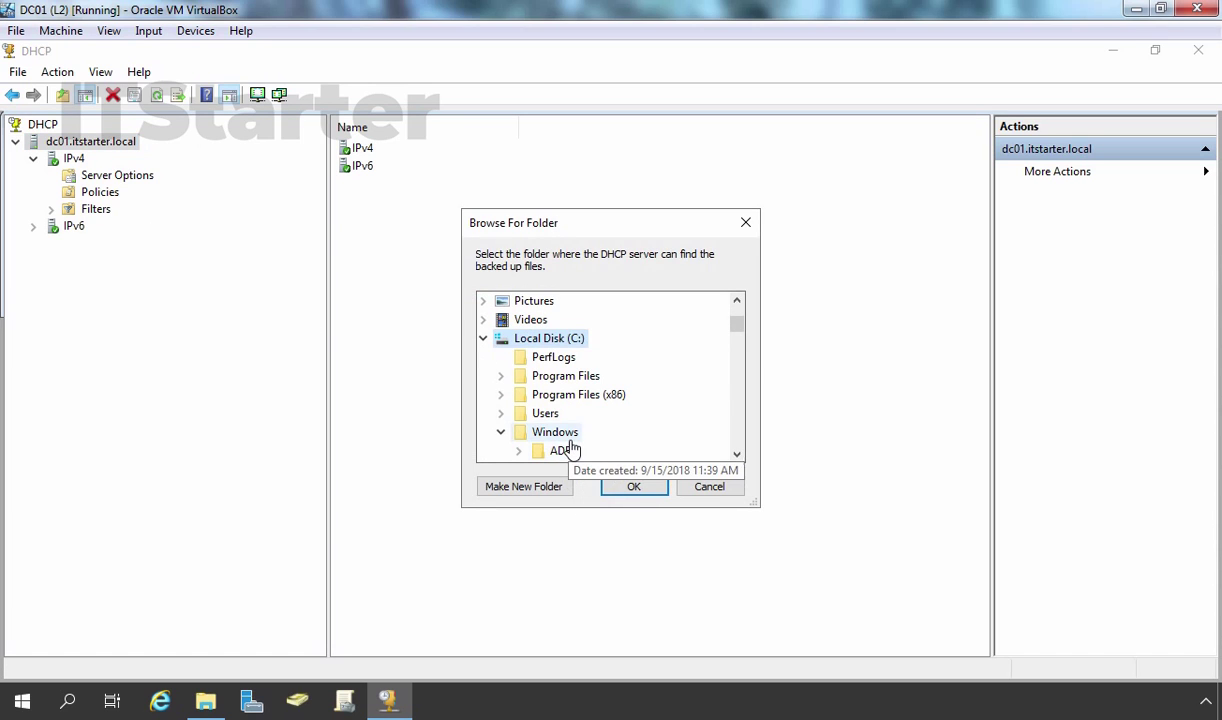
scroll(638, 405, "down", 2)
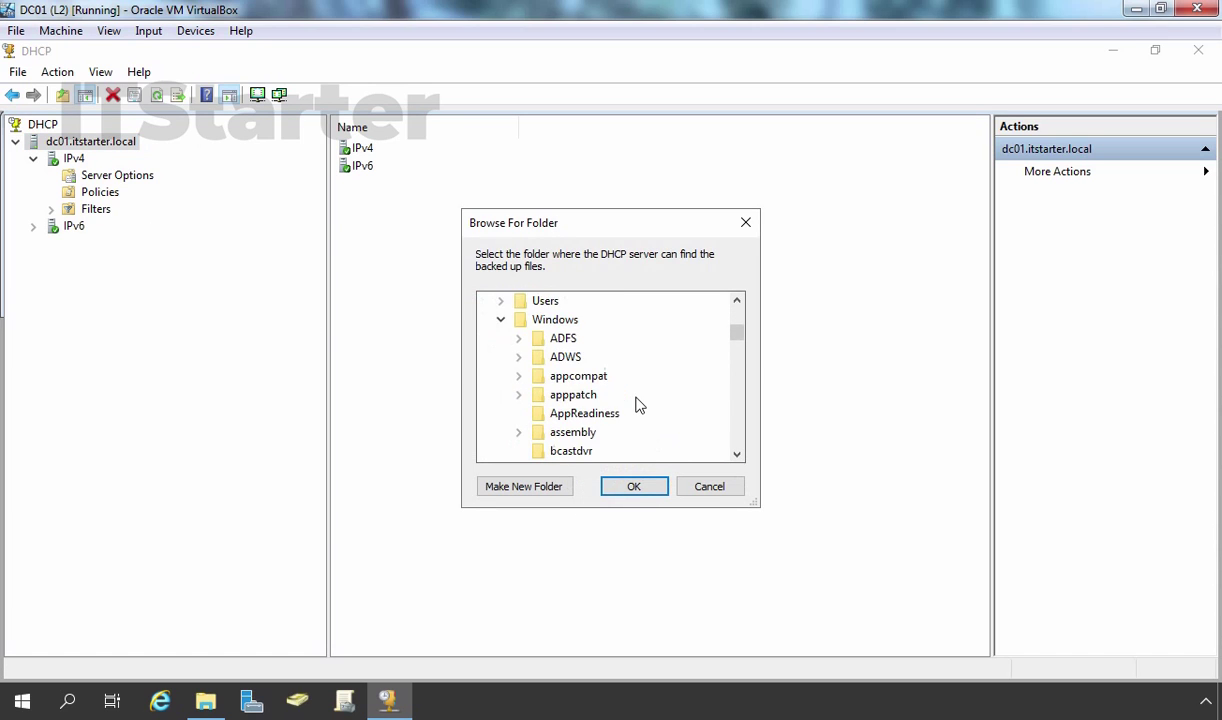
scroll(638, 405, "up", 2)
left_click(483, 339)
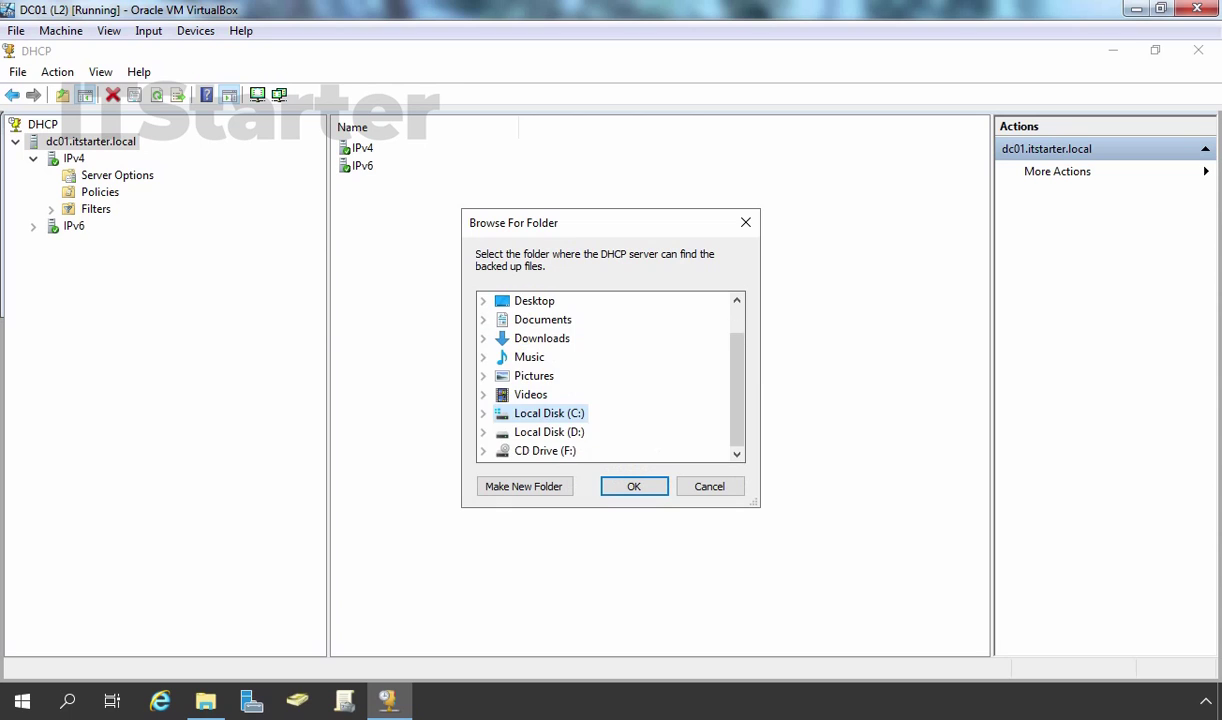
left_click(540, 434)
double_click(585, 396)
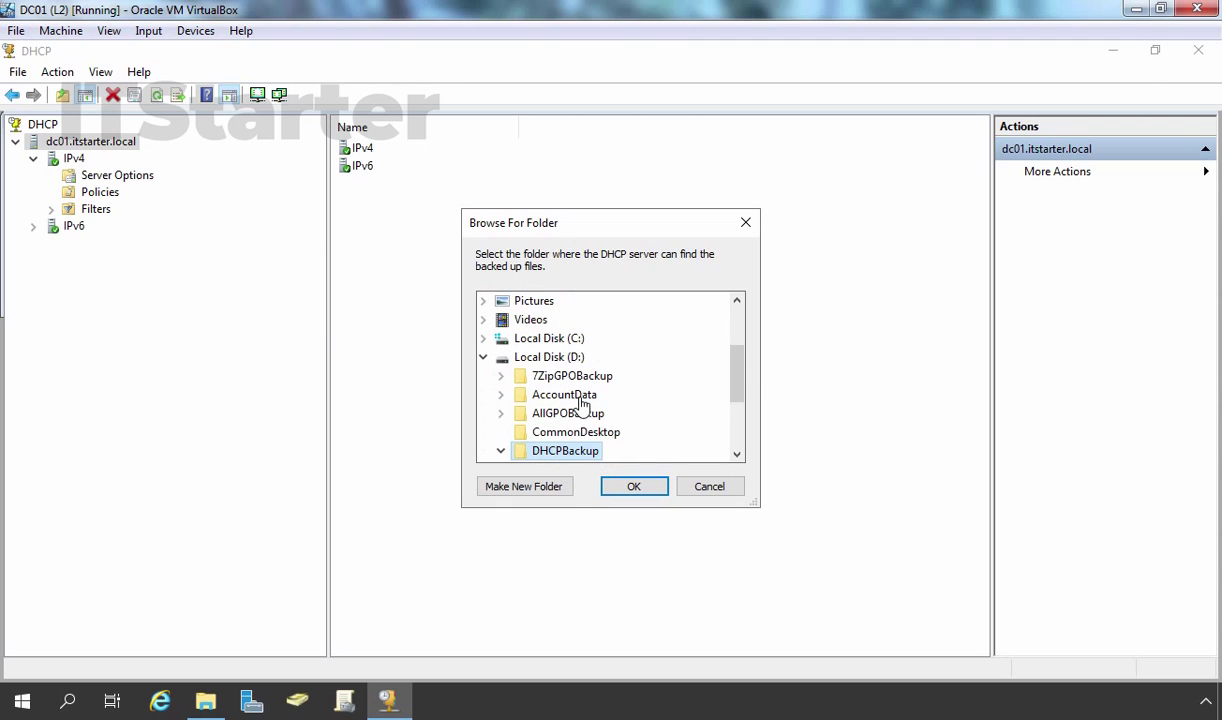
left_click(636, 487)
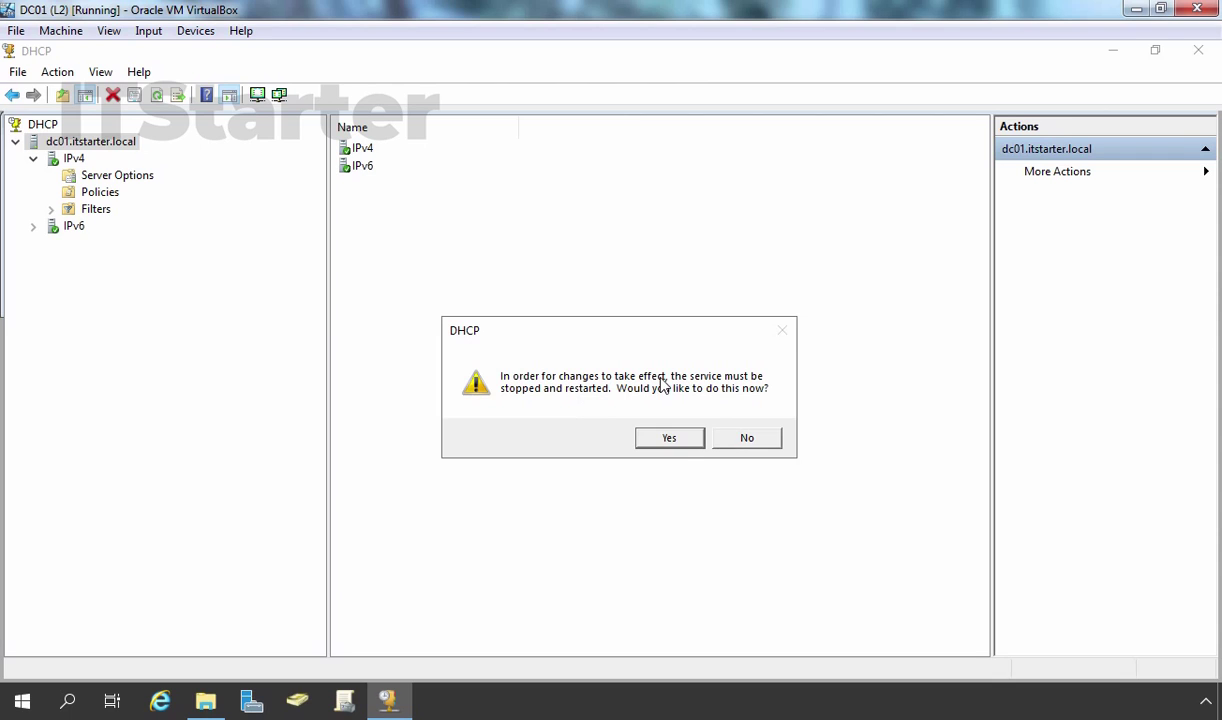
left_click(668, 440)
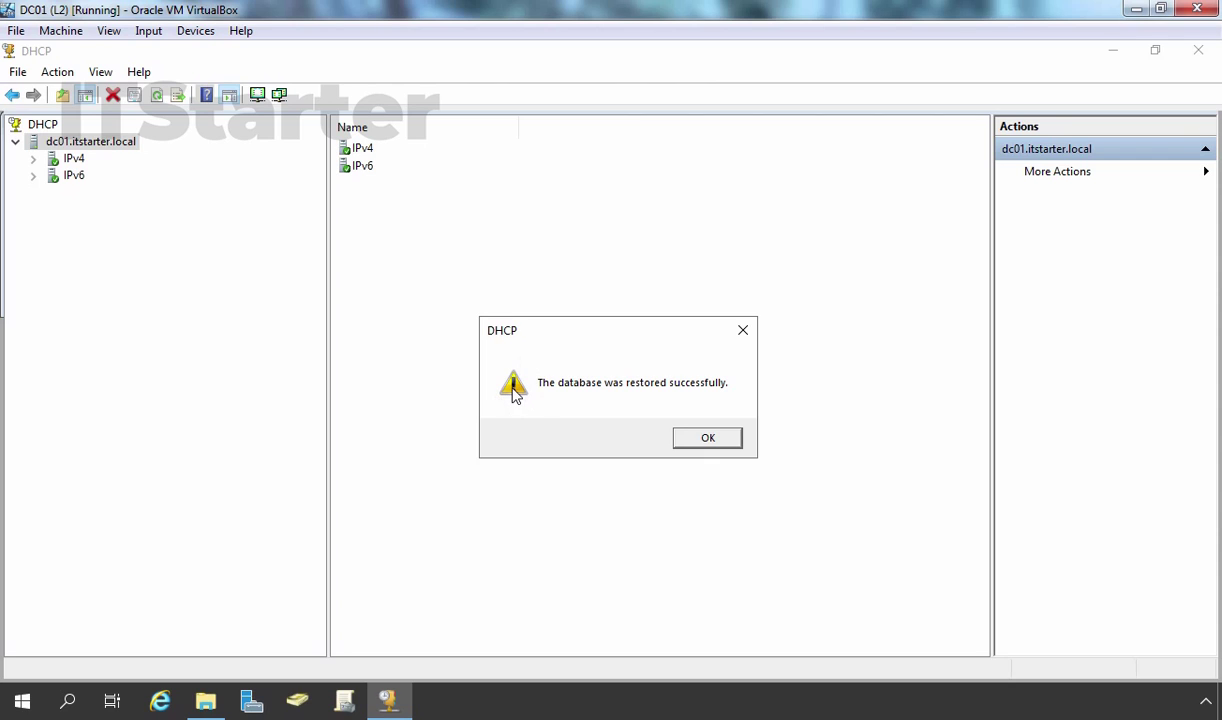
left_click(694, 443)
Examine both scopes under IPv4 and their reservations, including the PC01.itstarter.local reservation in the Local Subnet Scope
double_click(80, 161)
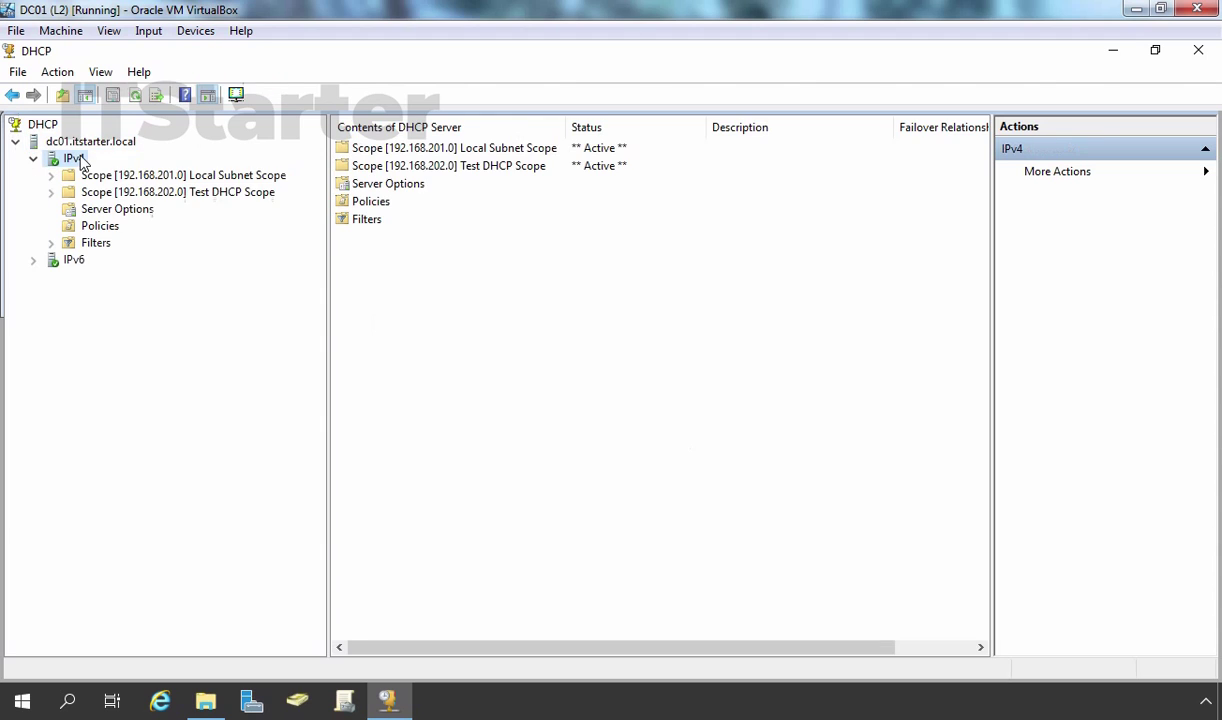
double_click(140, 177)
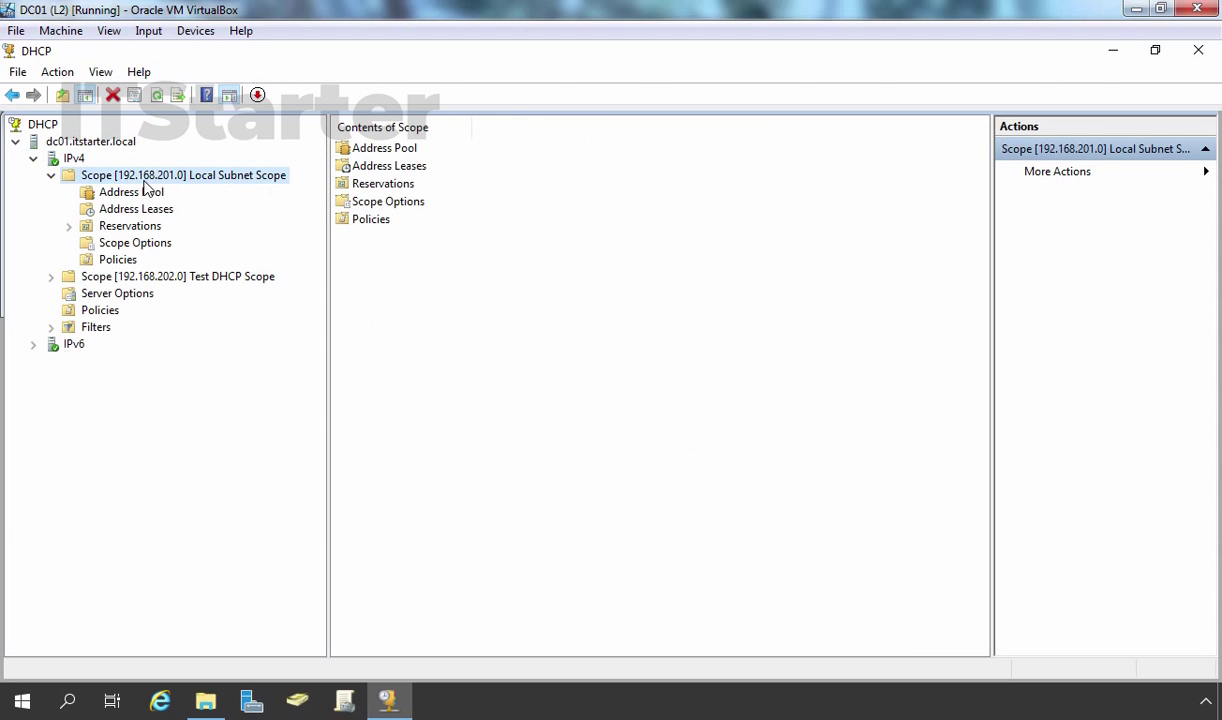
double_click(143, 278)
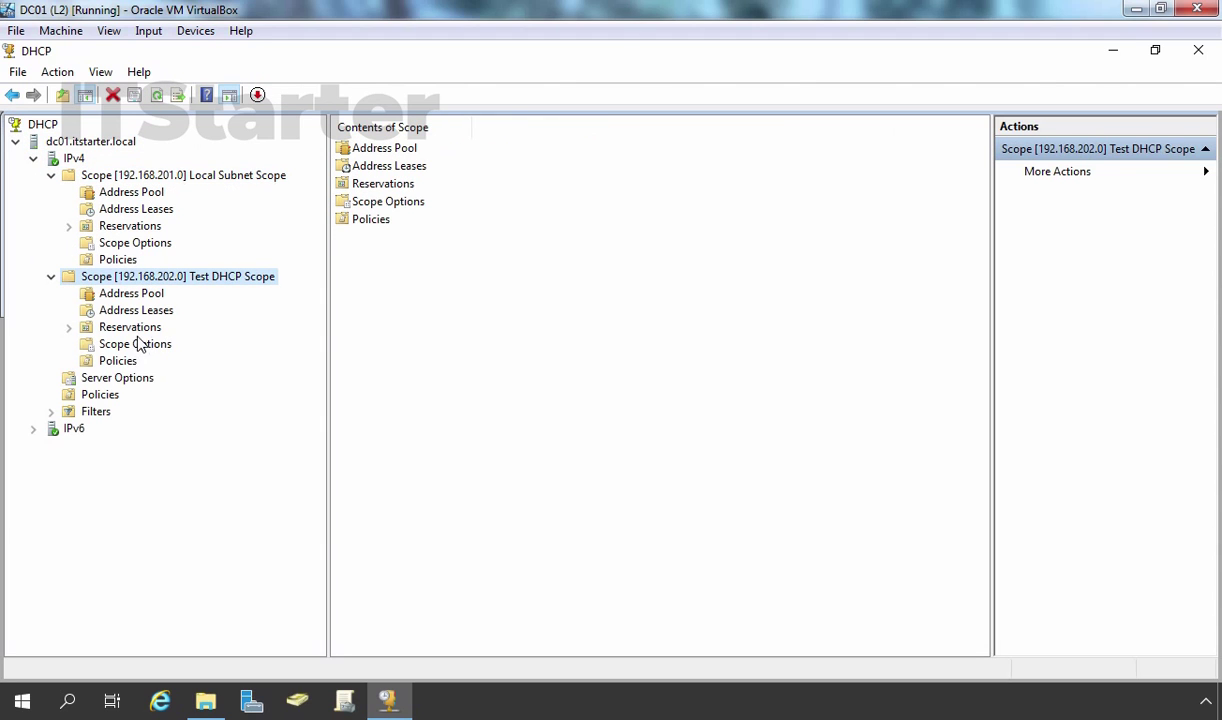
left_click(128, 328)
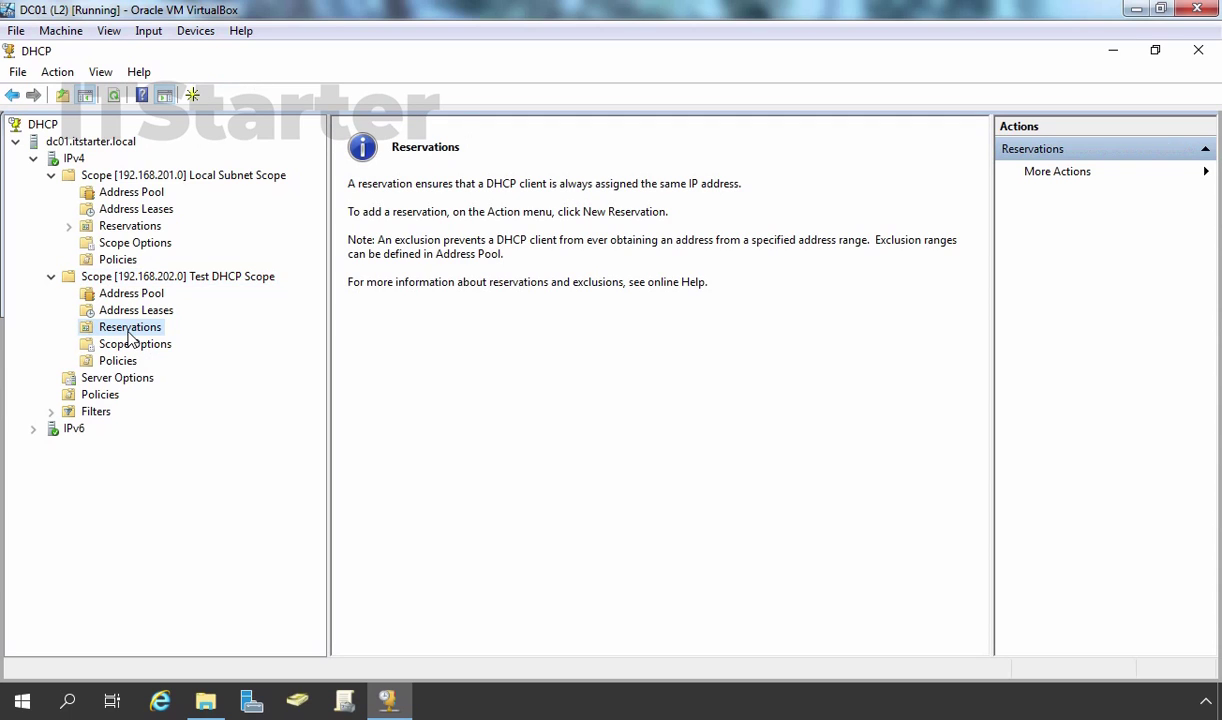
left_click(135, 175)
double_click(130, 226)
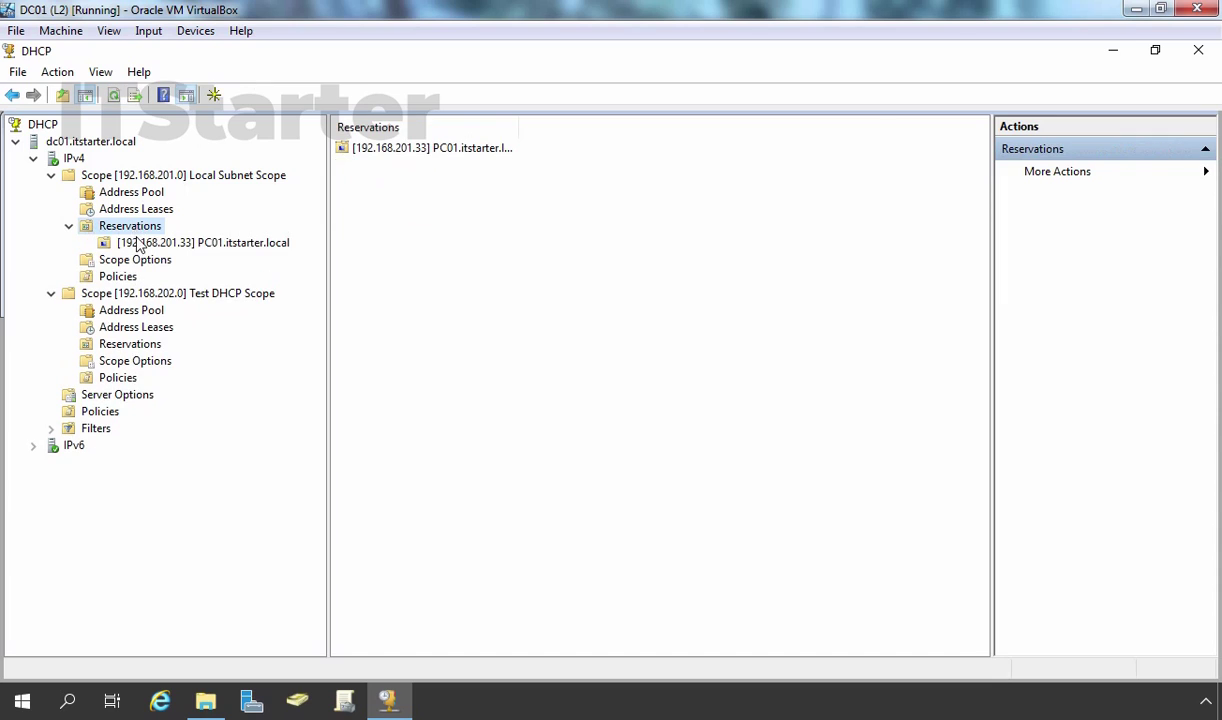
left_click(144, 243)
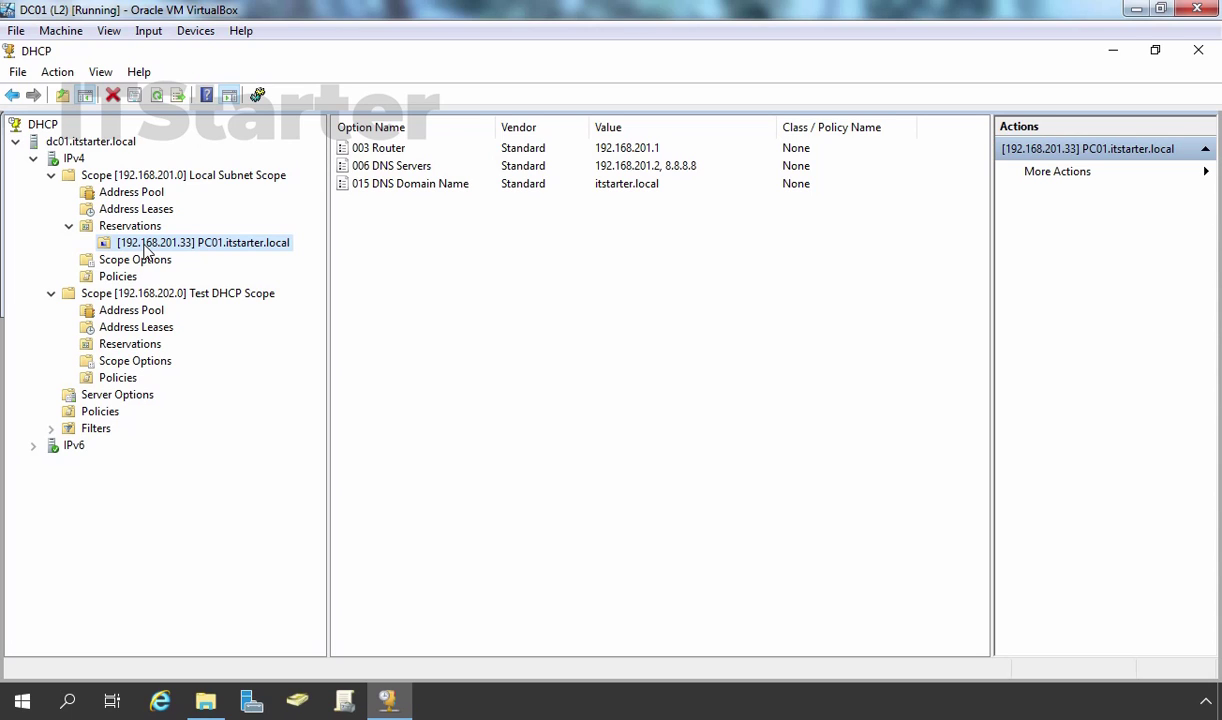
Set the backup path of dc01.itstarter.local to D:\DHCPBackup in the server's properties and apply the change
left_click(90, 141)
right_click(90, 140)
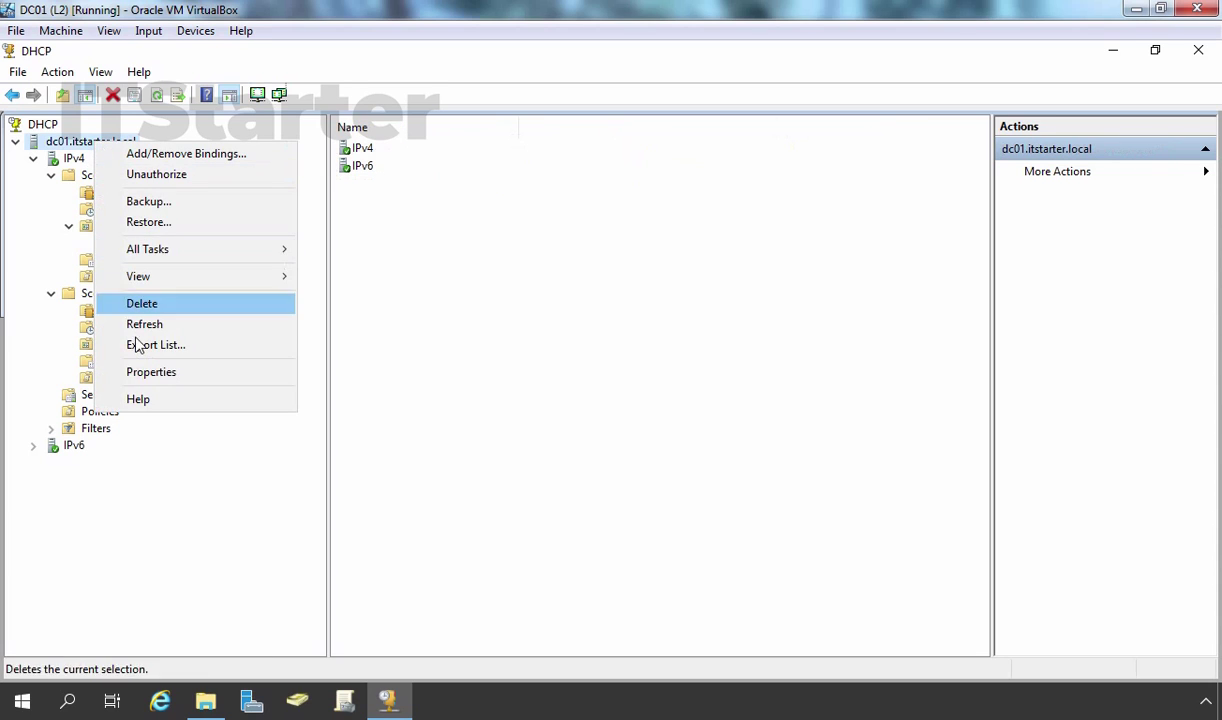
left_click(145, 372)
left_click(690, 378)
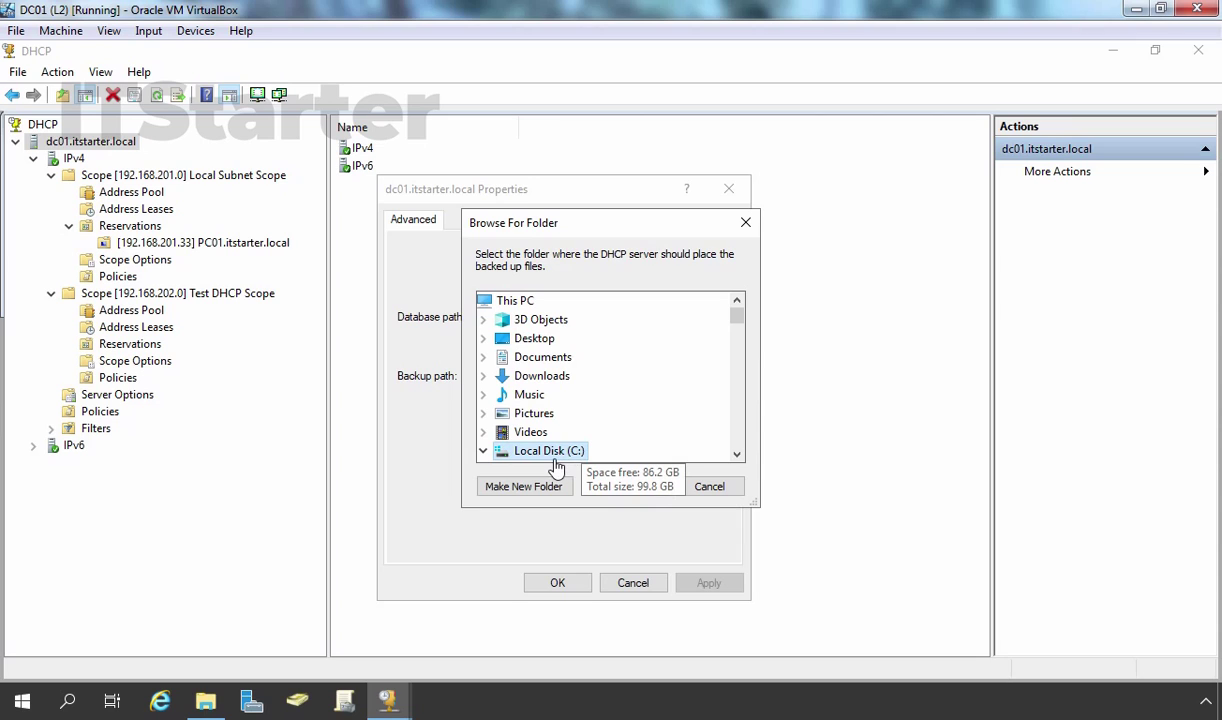
left_click(553, 459)
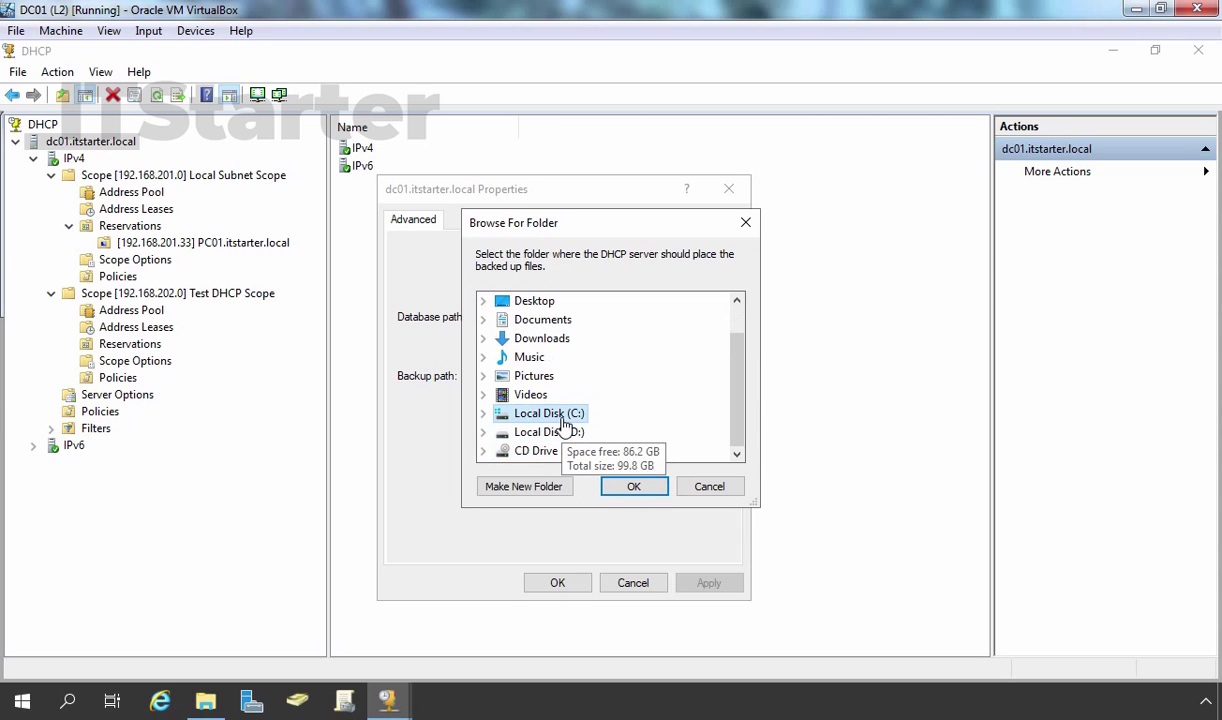
left_click(560, 432)
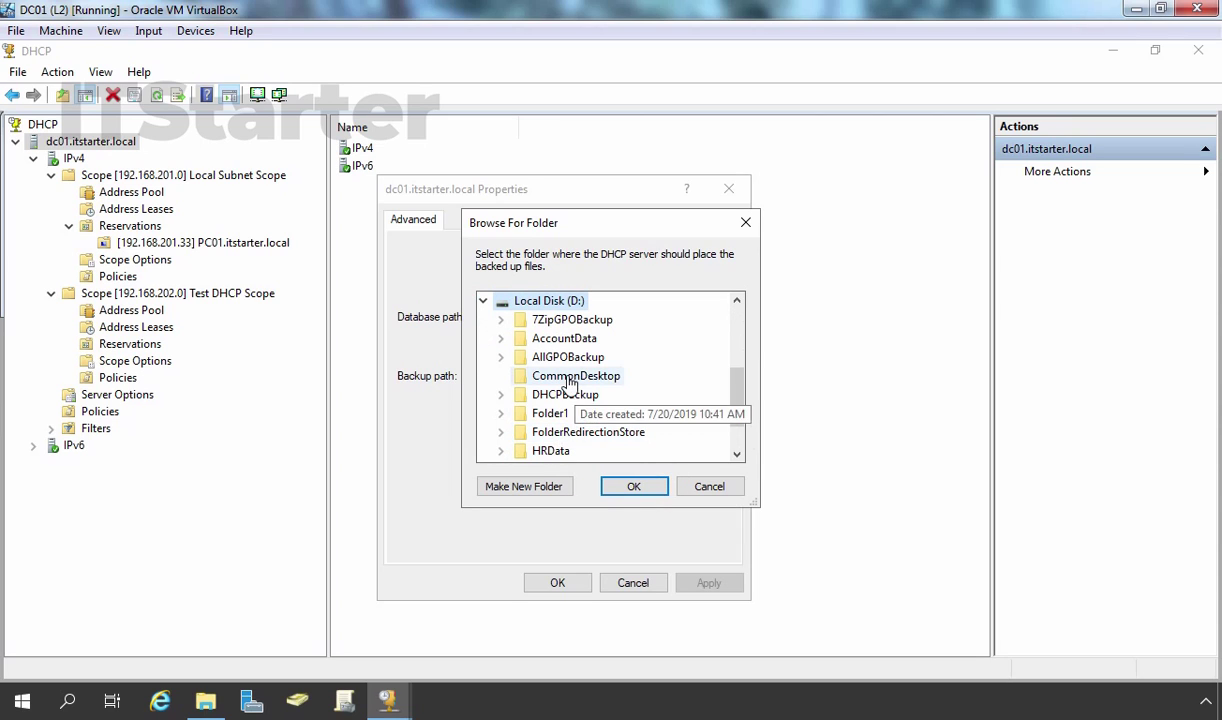
left_click(545, 395)
left_click(634, 486)
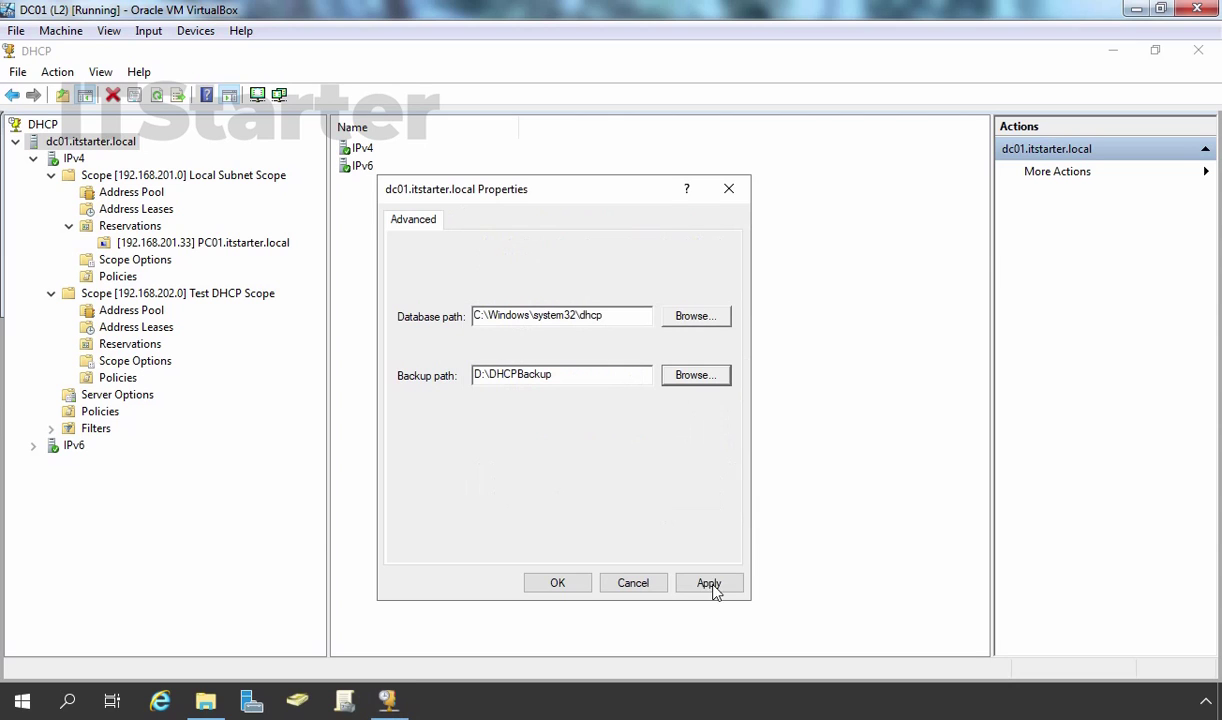
left_click(710, 583)
left_click(557, 583)
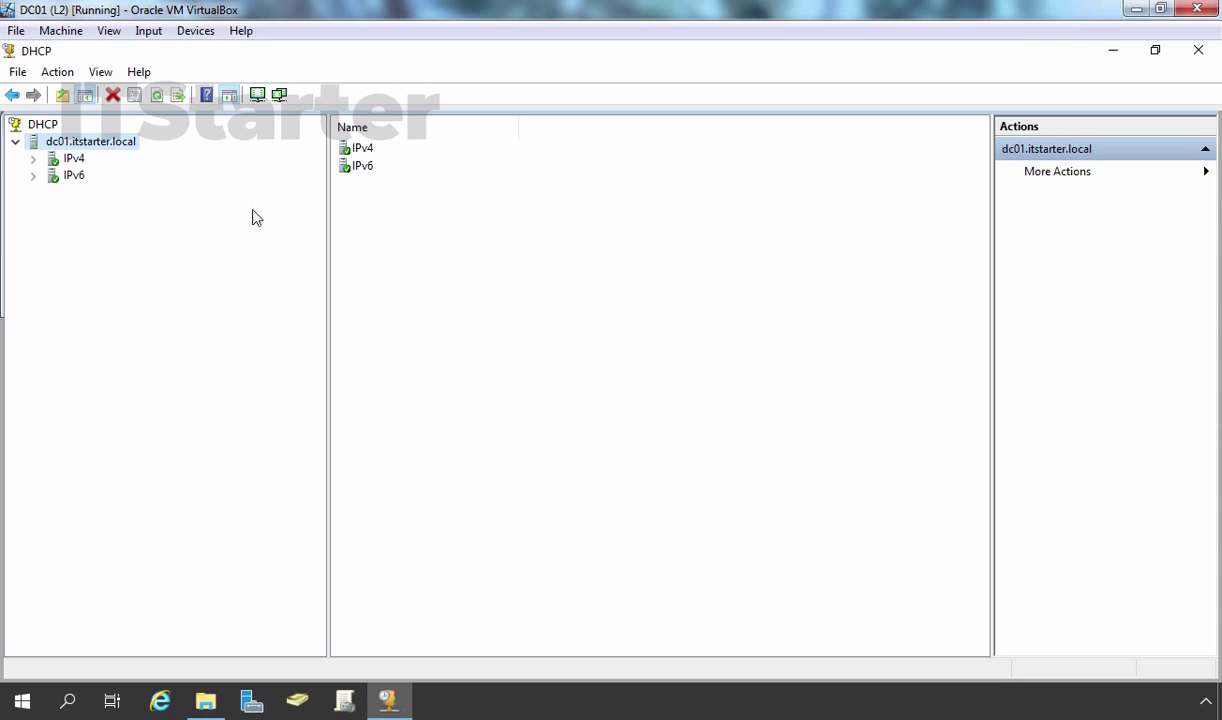
Check the default folder offered for a manual backup of dc01.itstarter.local, cancel the backup, and expand the IPv4 node
right_click(110, 150)
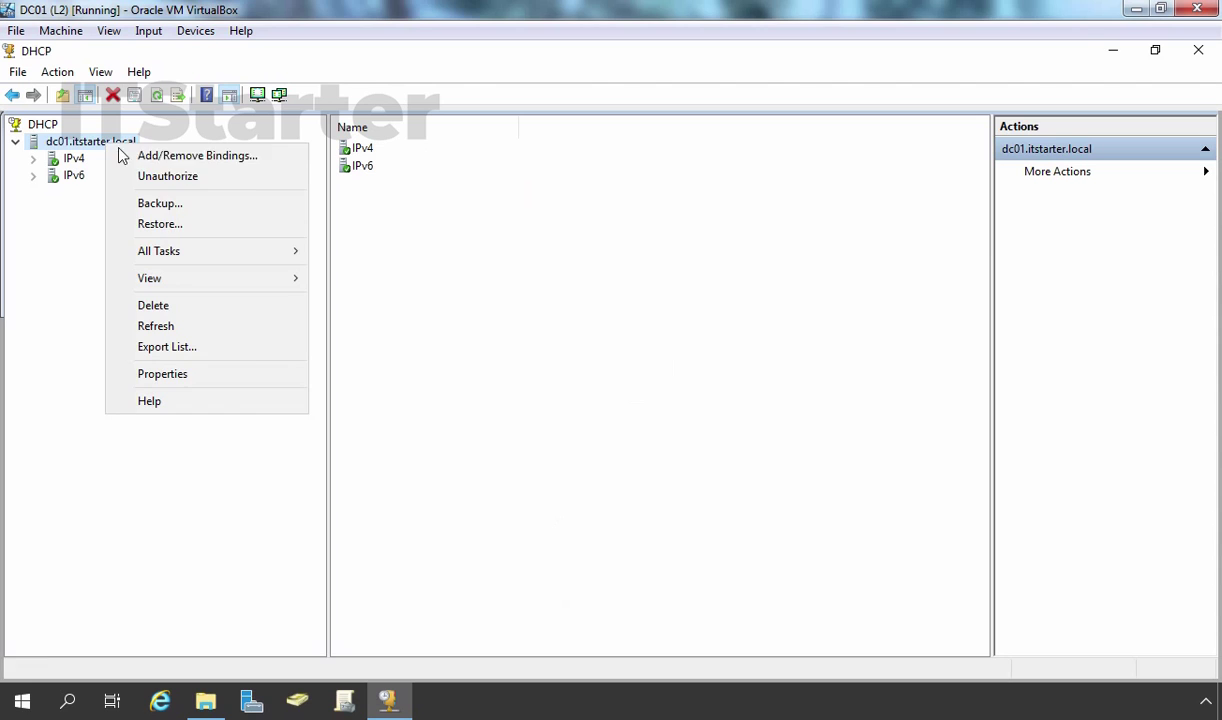
left_click(158, 202)
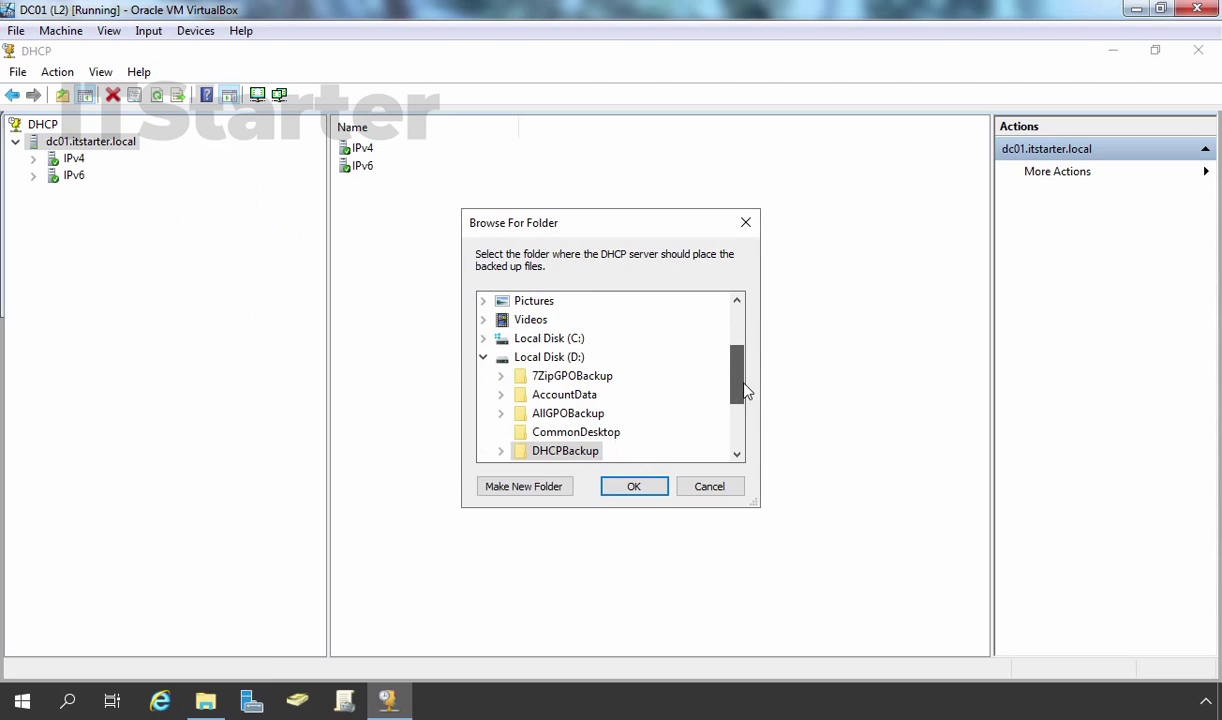
left_click(709, 486)
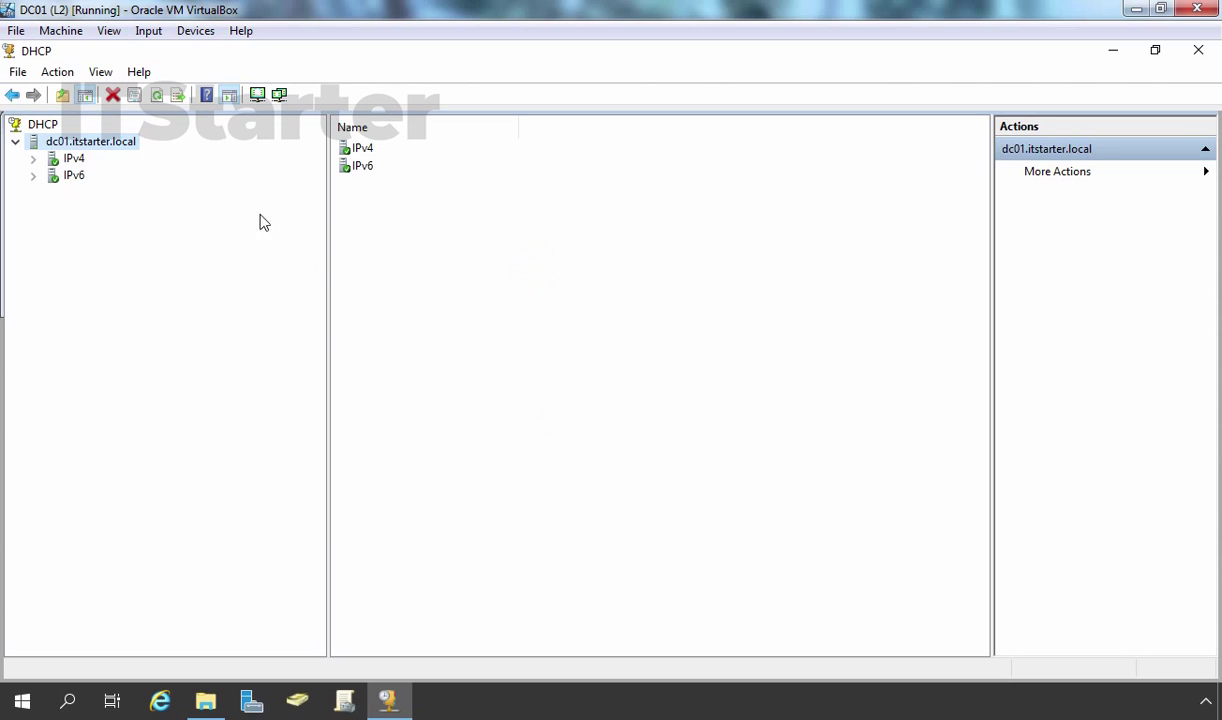
double_click(75, 159)
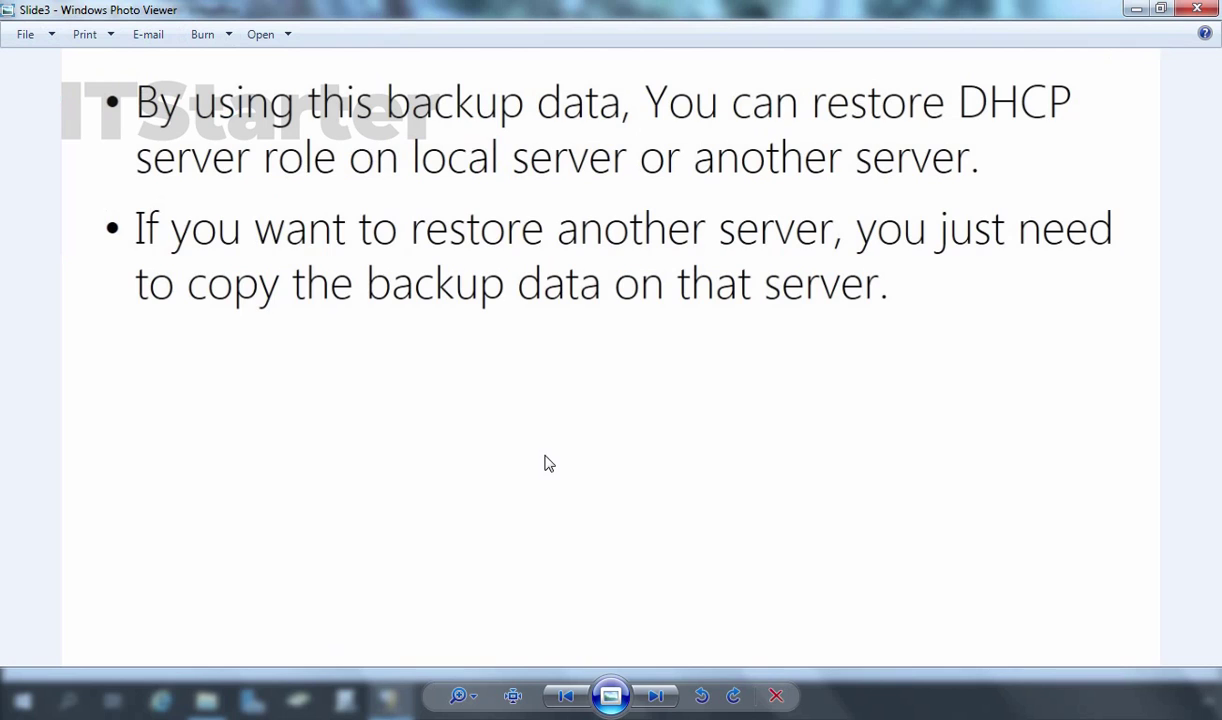
key("Right")
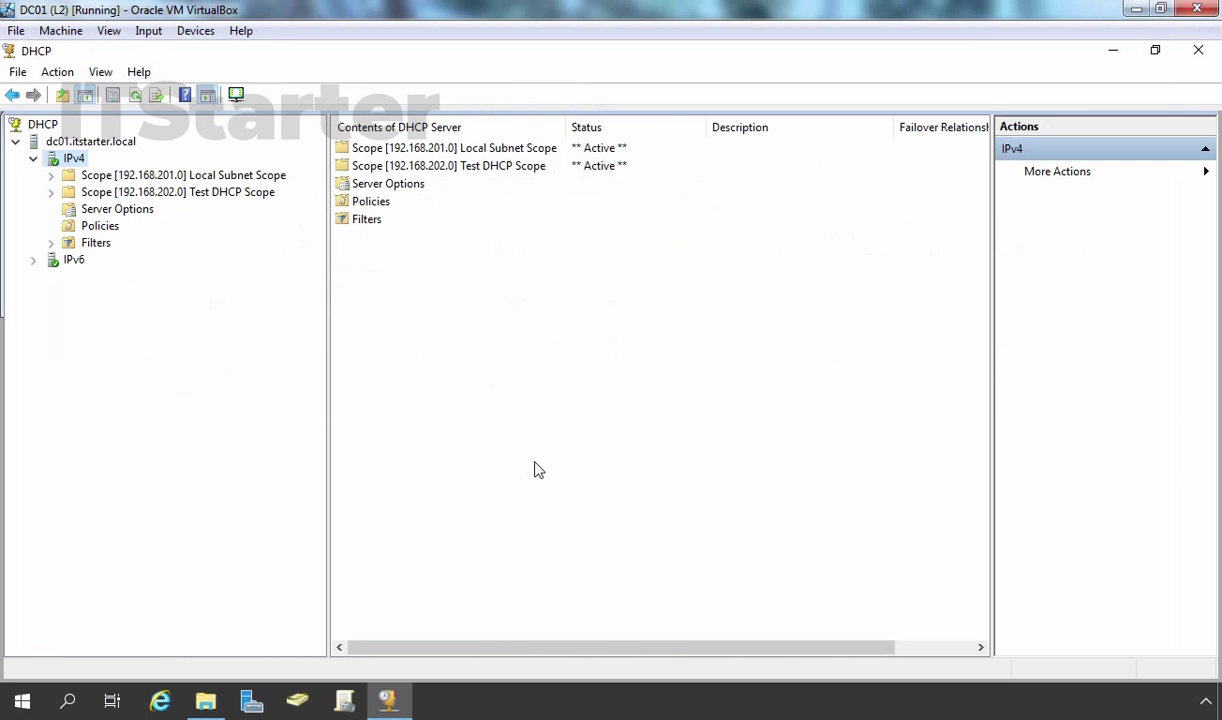
Open Registry Editor with the regedit command and expand HKEY_LOCAL_MACHINE
key("super+r")
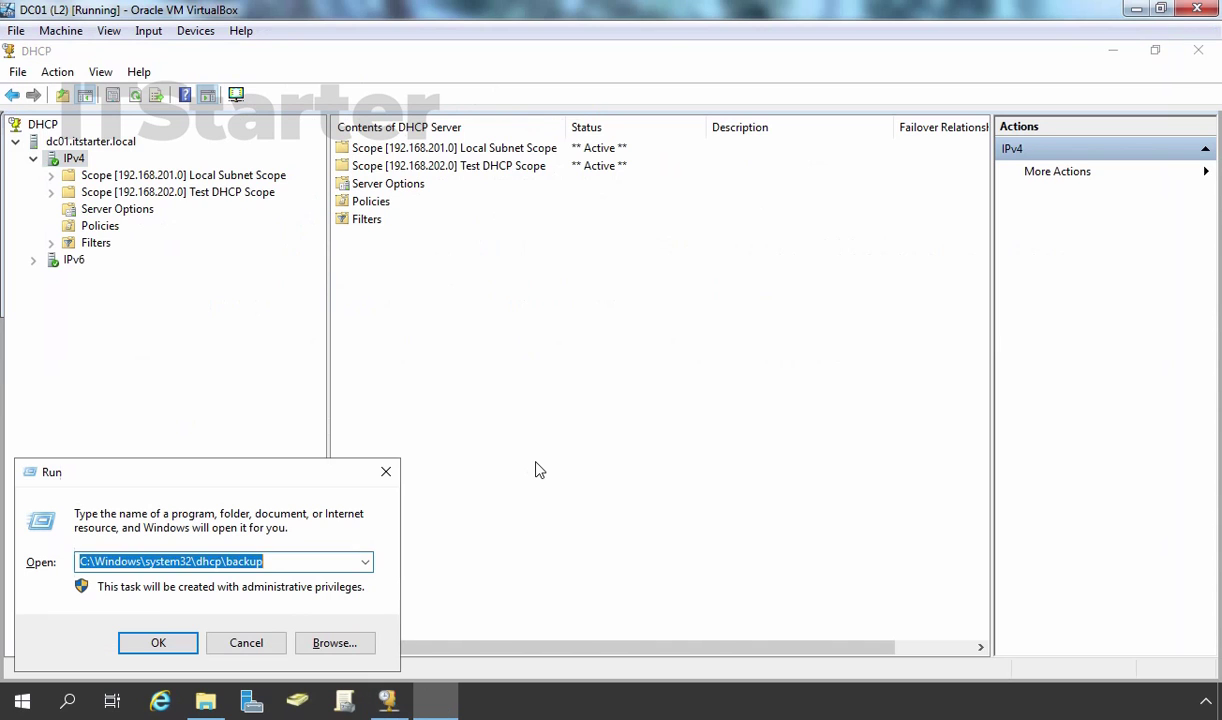
type("regedit")
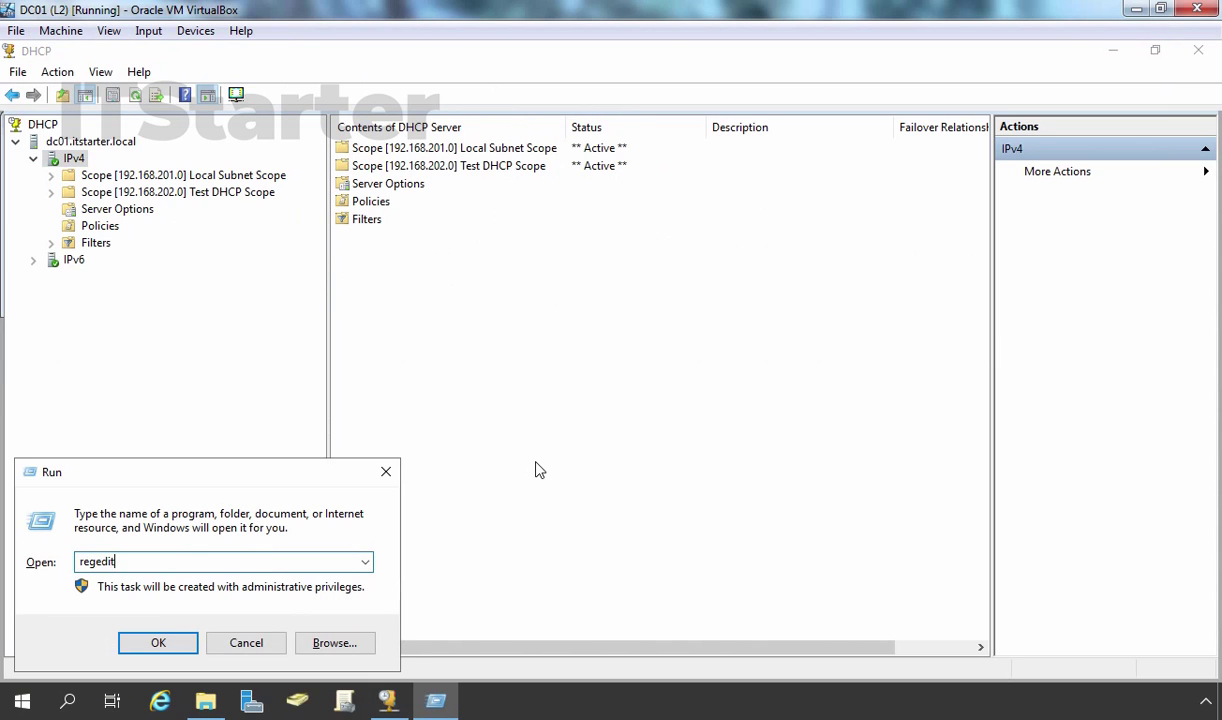
key("Return")
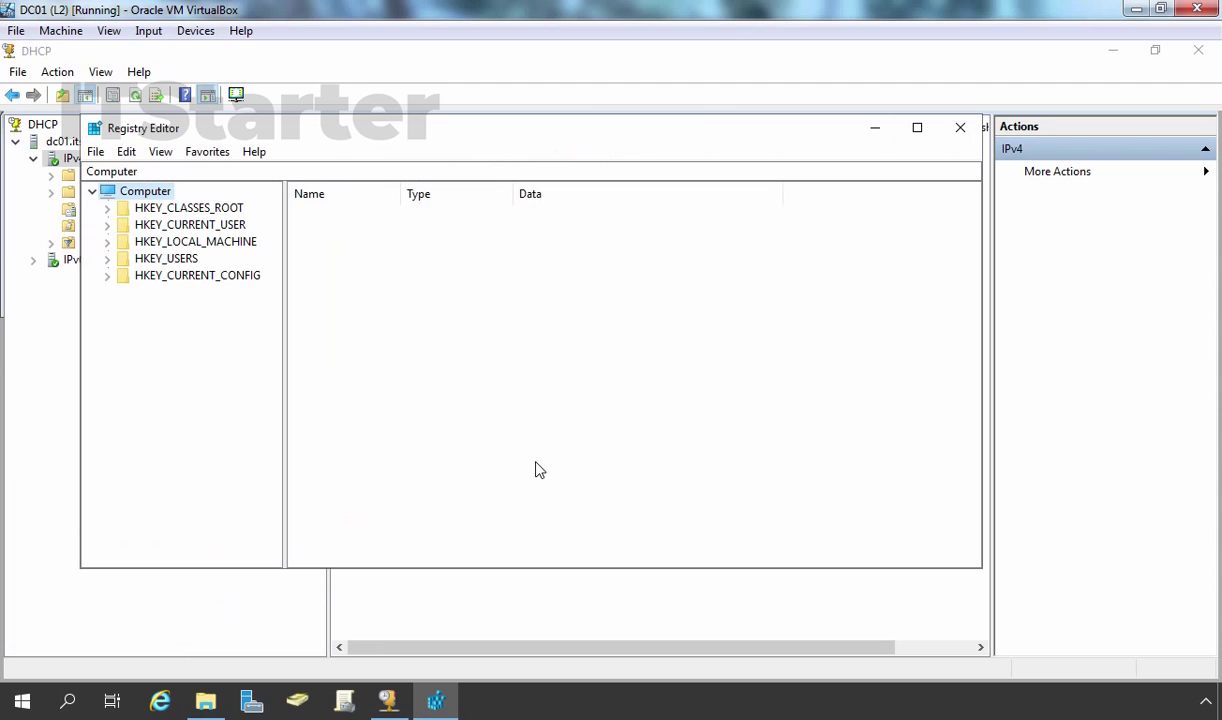
key("Down")
key("Down")
key("Down")
key("Right")
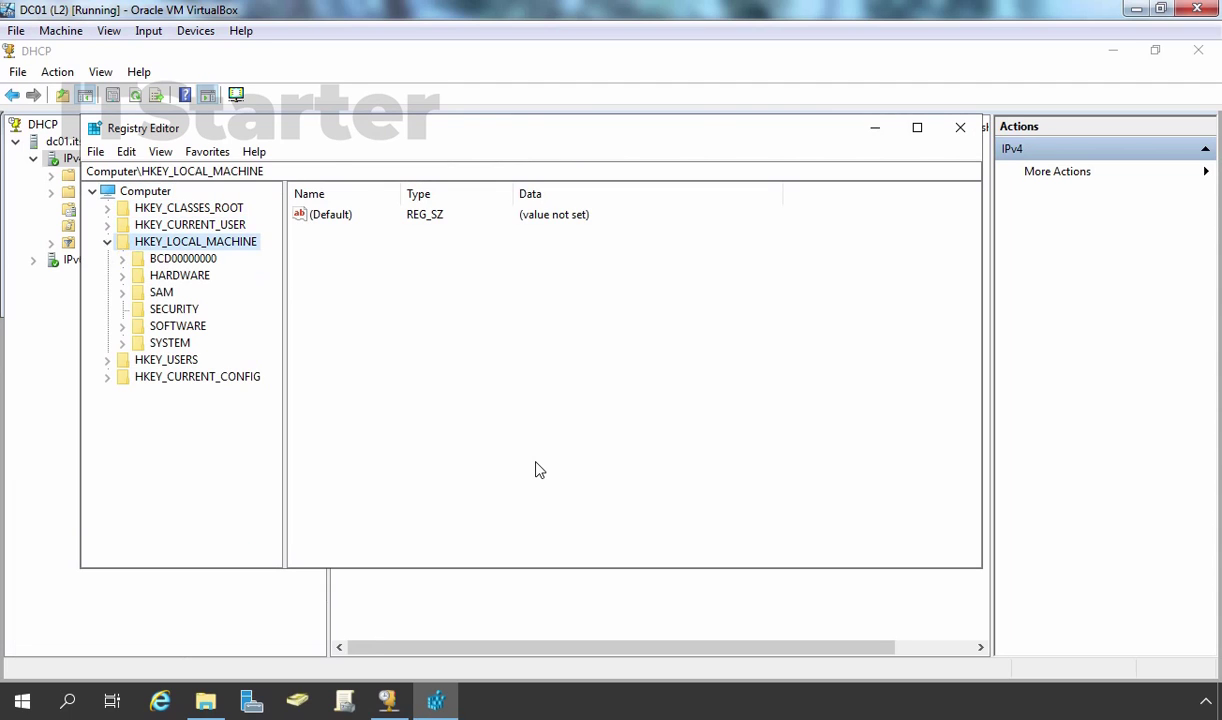
Expand the SYSTEM key under HKEY_LOCAL_MACHINE
key("Down")
key("Down")
key("Down")
key("Down")
key("Down")
key("Down")
key("Right")
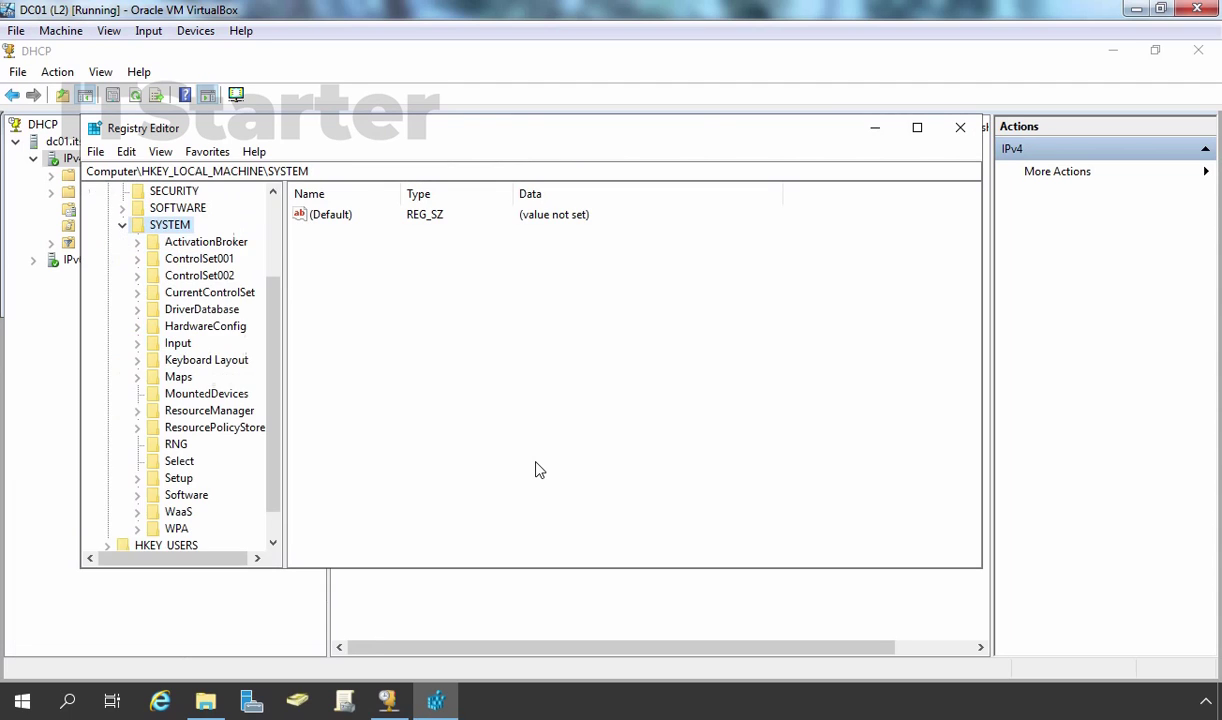
Expand the CurrentControlSet key under SYSTEM and its Services subkey
key("Down")
key("Down")
key("Down")
key("Down")
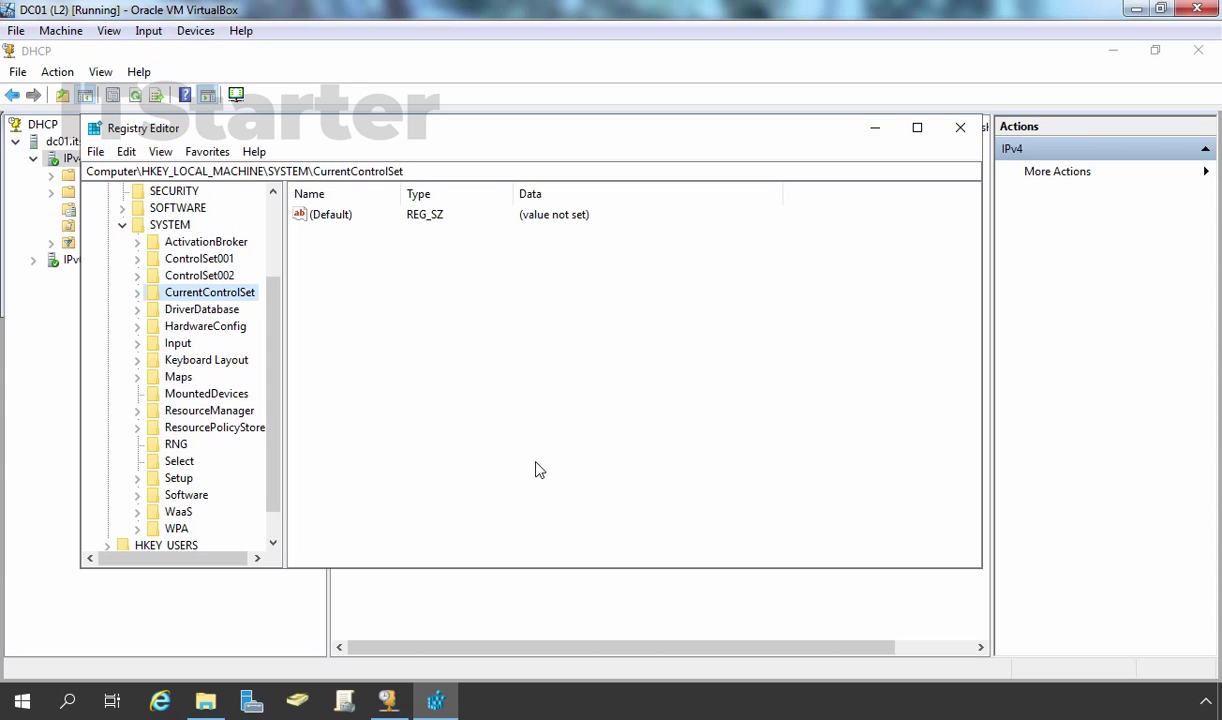
key("Right")
key("Down")
key("Down")
key("Down")
key("Down")
key("Down")
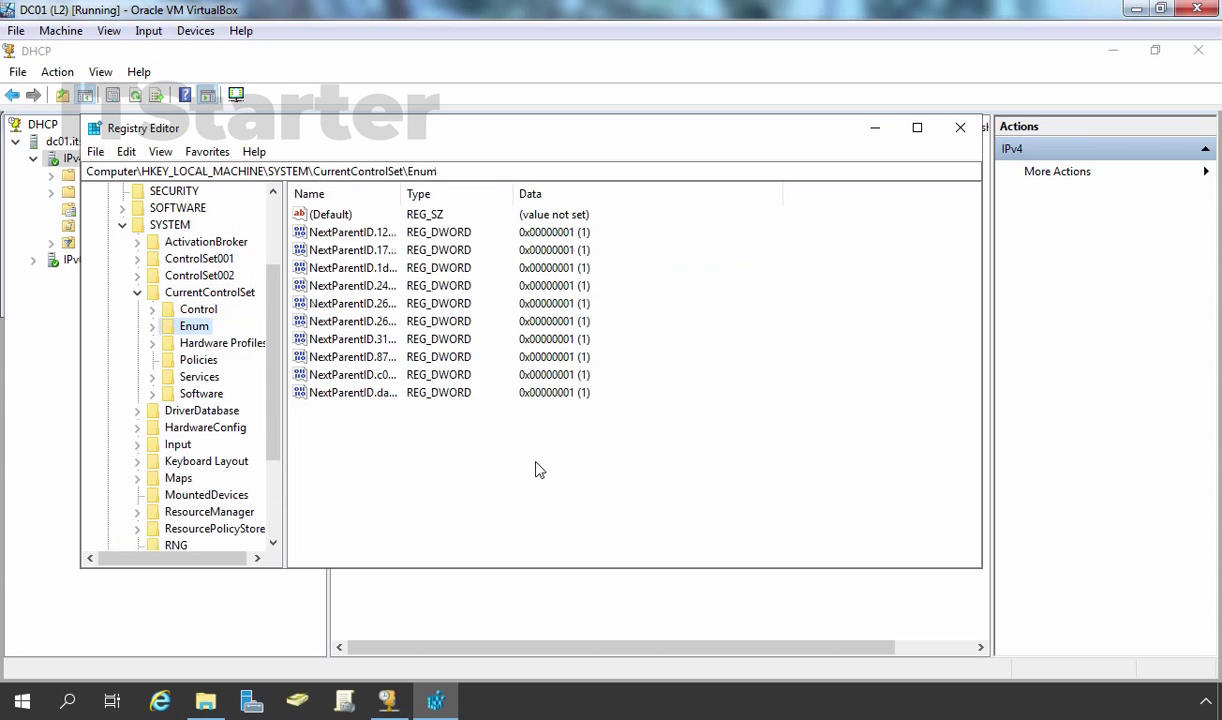
key("Right")
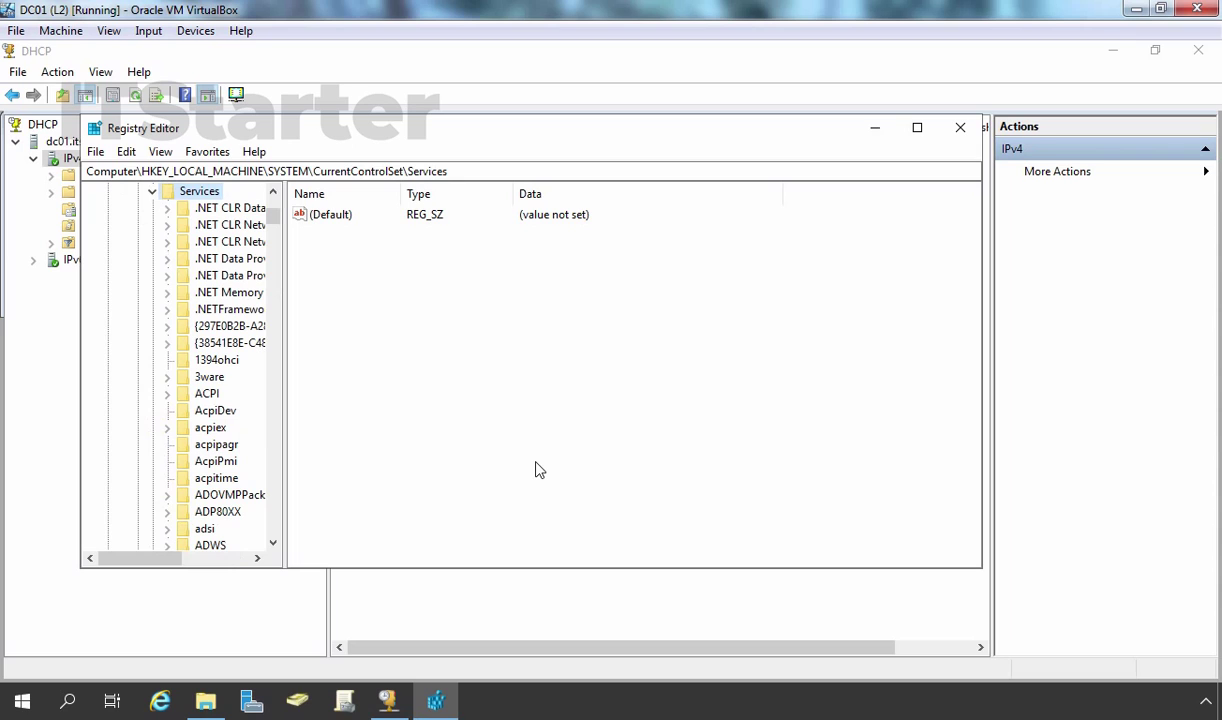
Find the DHCPServer key under Services and open its Parameters subkey
key("Down")
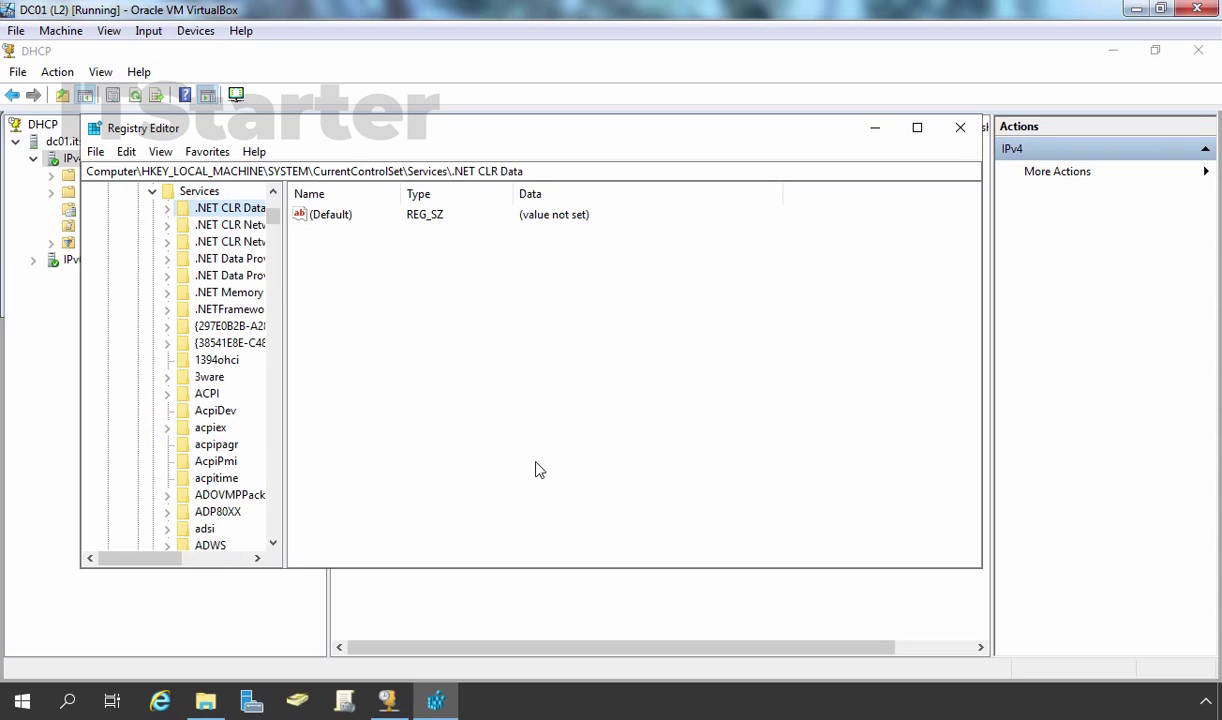
type("dhcp")
key("Down")
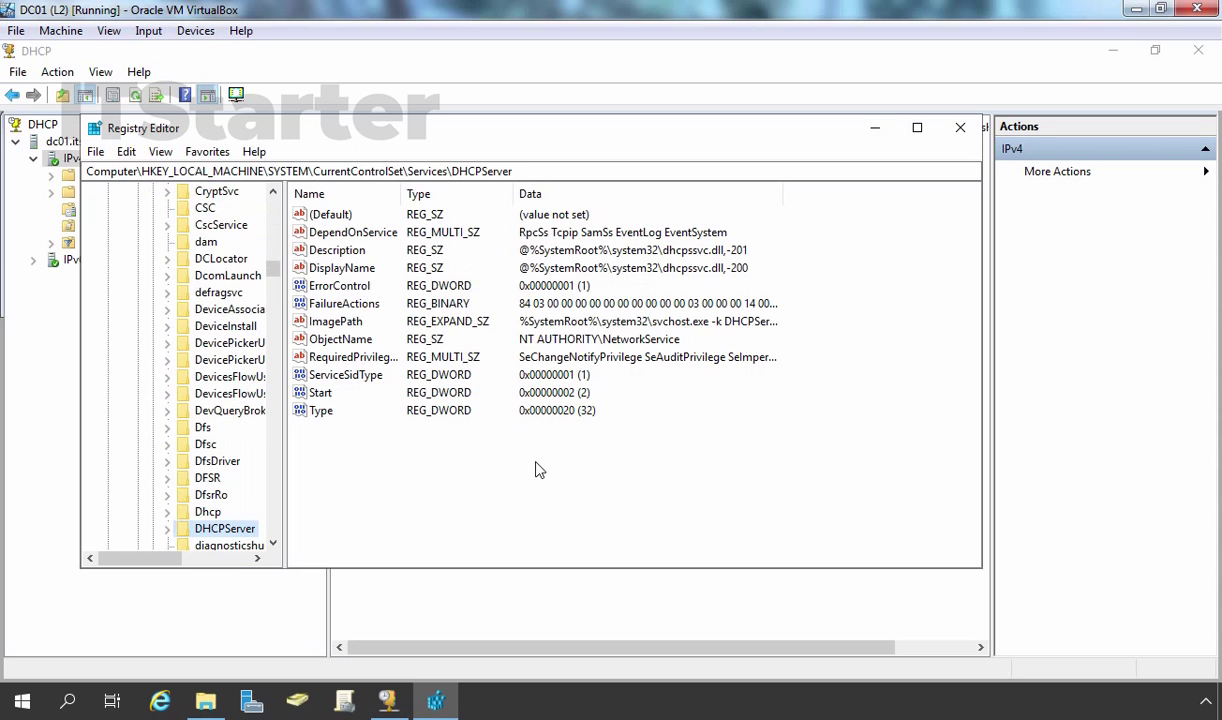
key("Up")
key("Down")
key("Right")
key("Right")
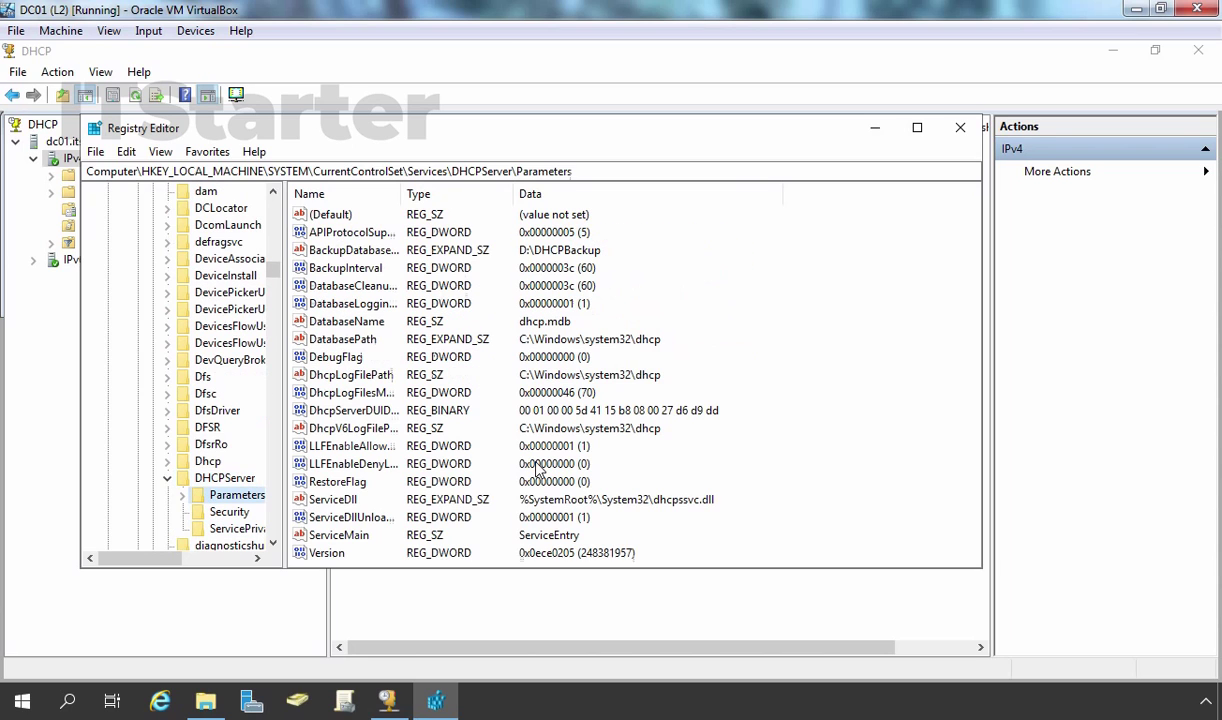
Show the full value names in a maximized Registry Editor and examine BackupDatabasePath, DatabaseName, DatabasePath and DhcpLogFilePath
left_click(917, 127)
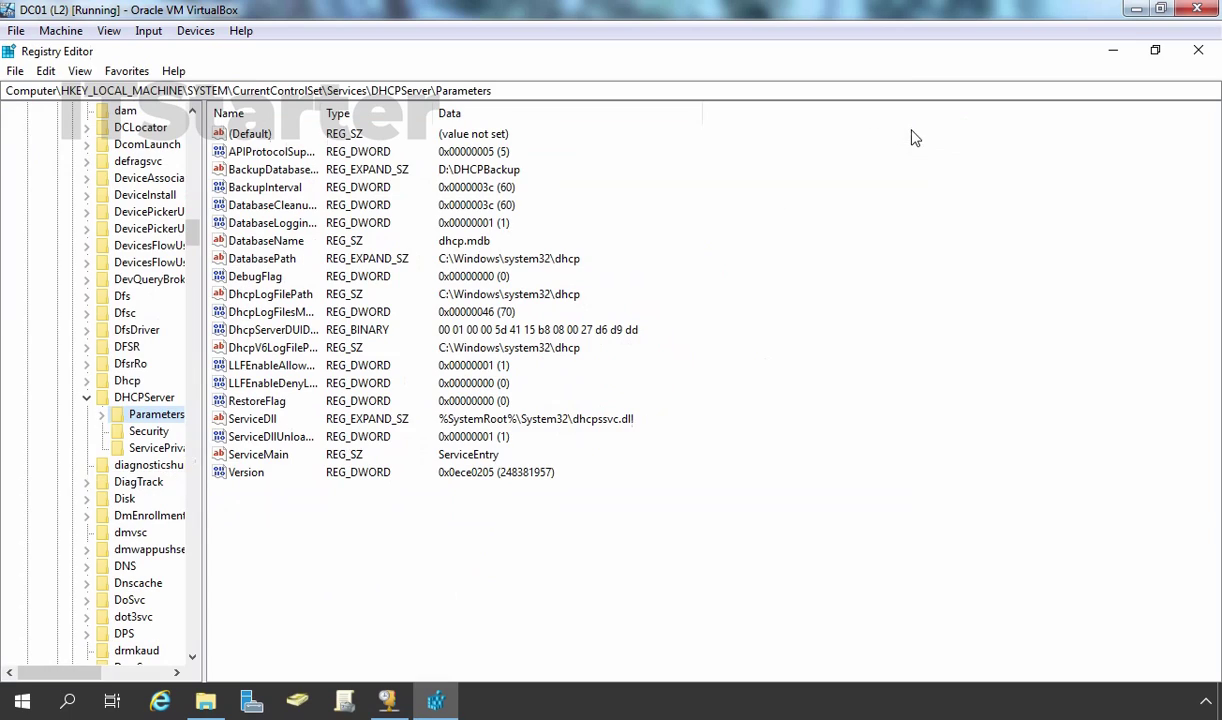
left_click_drag(205, 327, 392, 327)
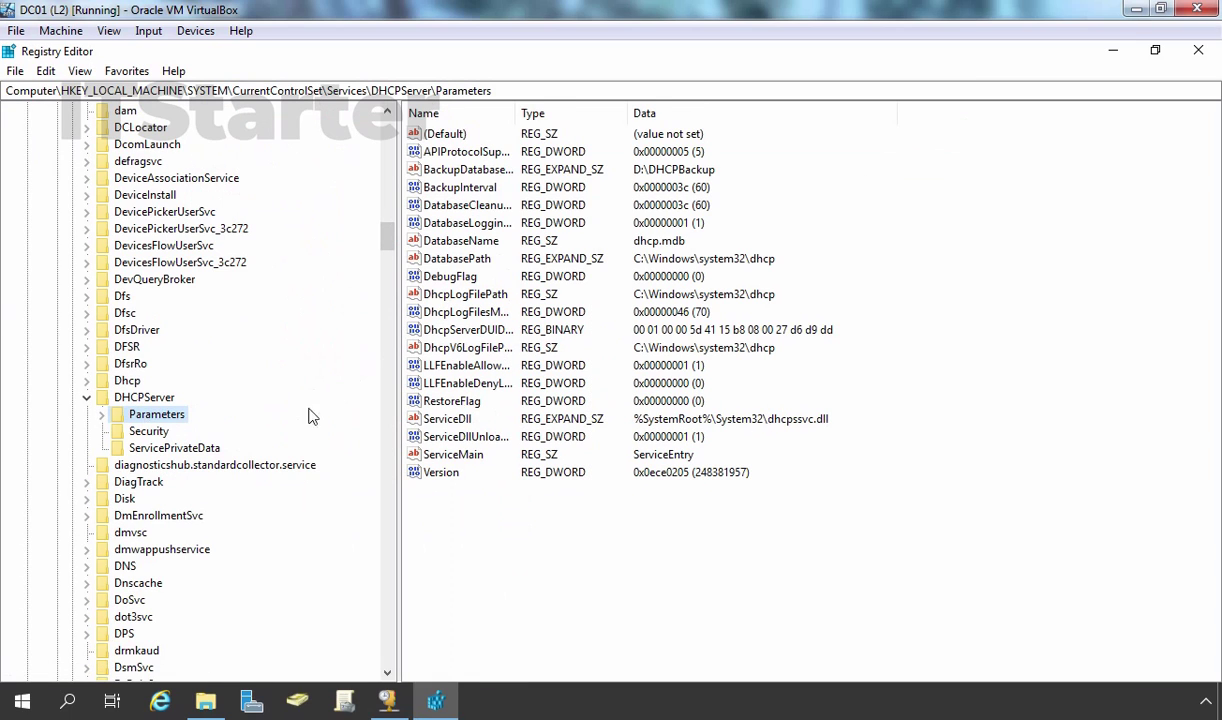
double_click(517, 113)
left_click(432, 168)
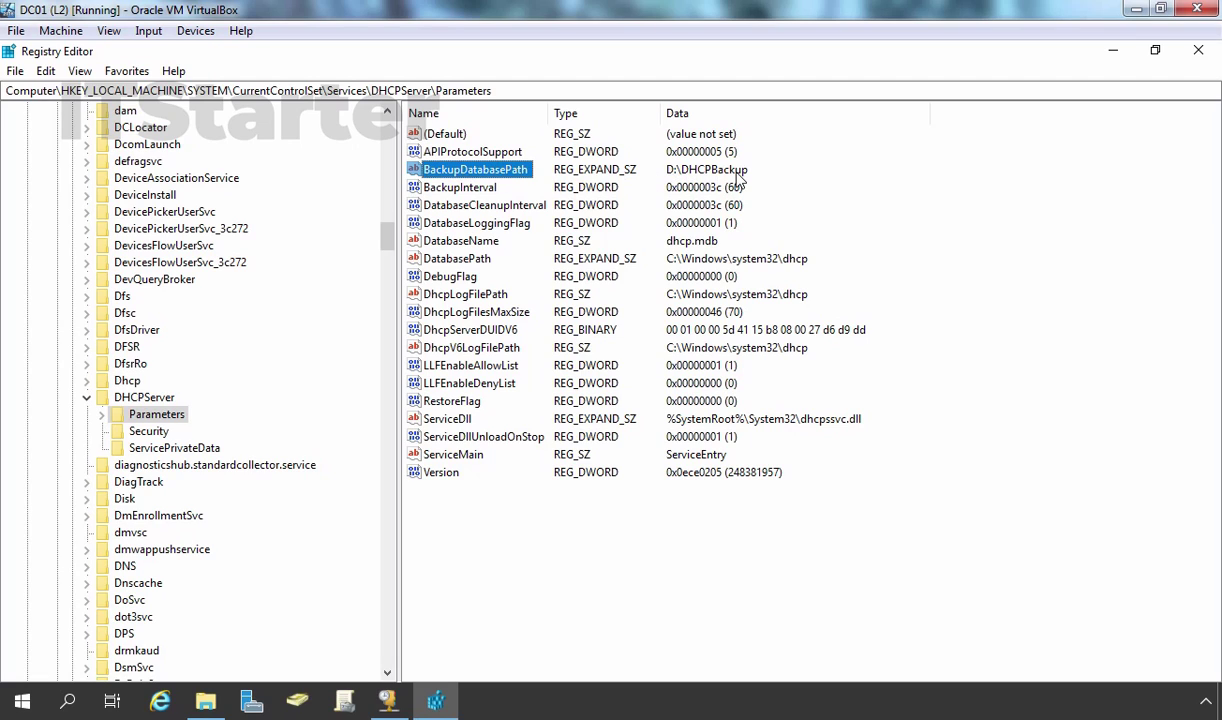
left_click(442, 241)
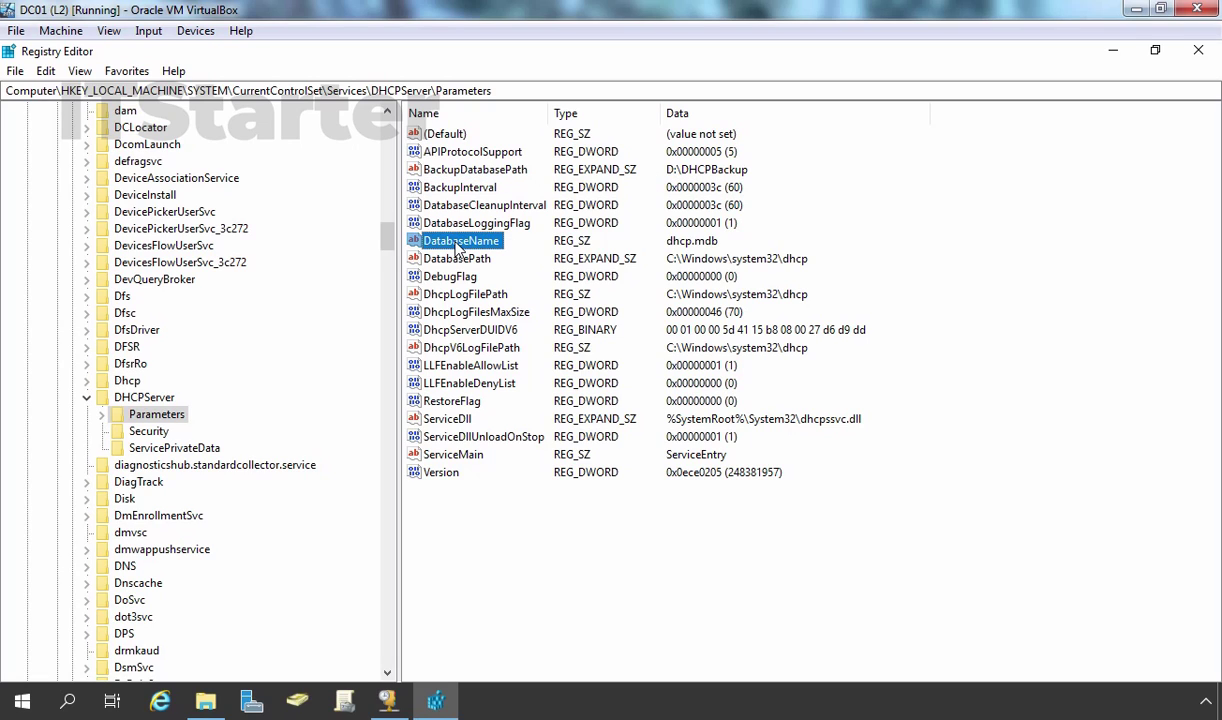
left_click(447, 260)
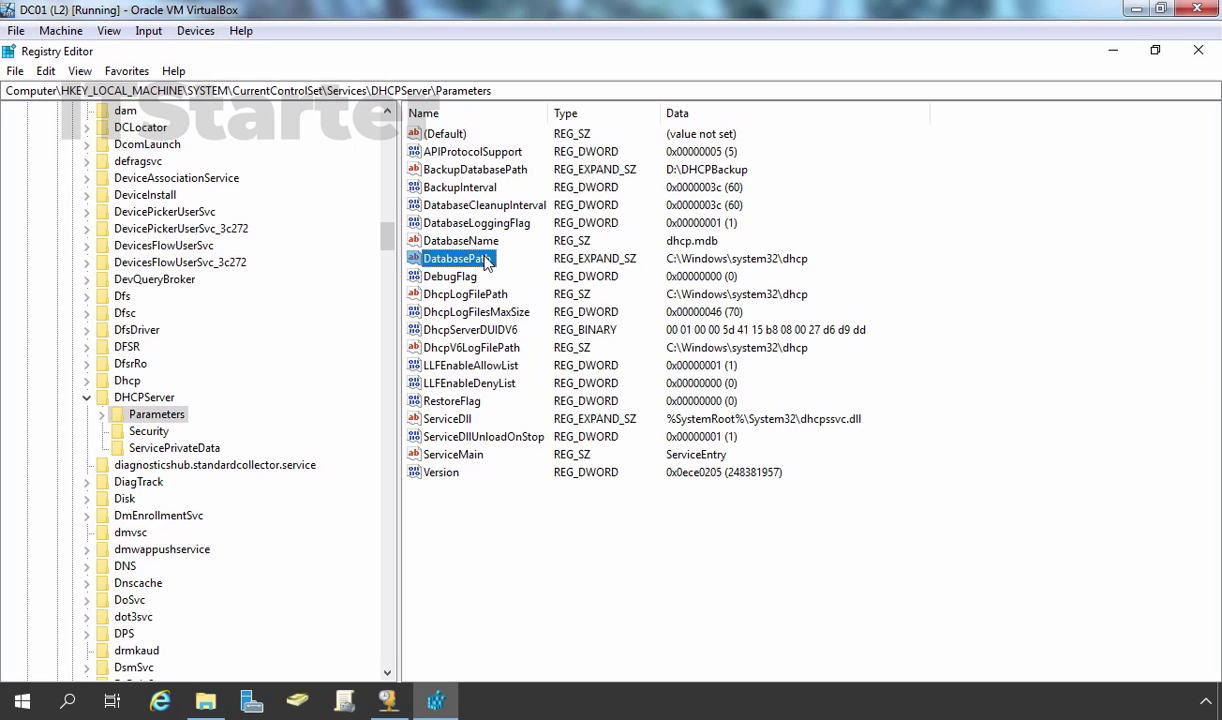
left_click(455, 297)
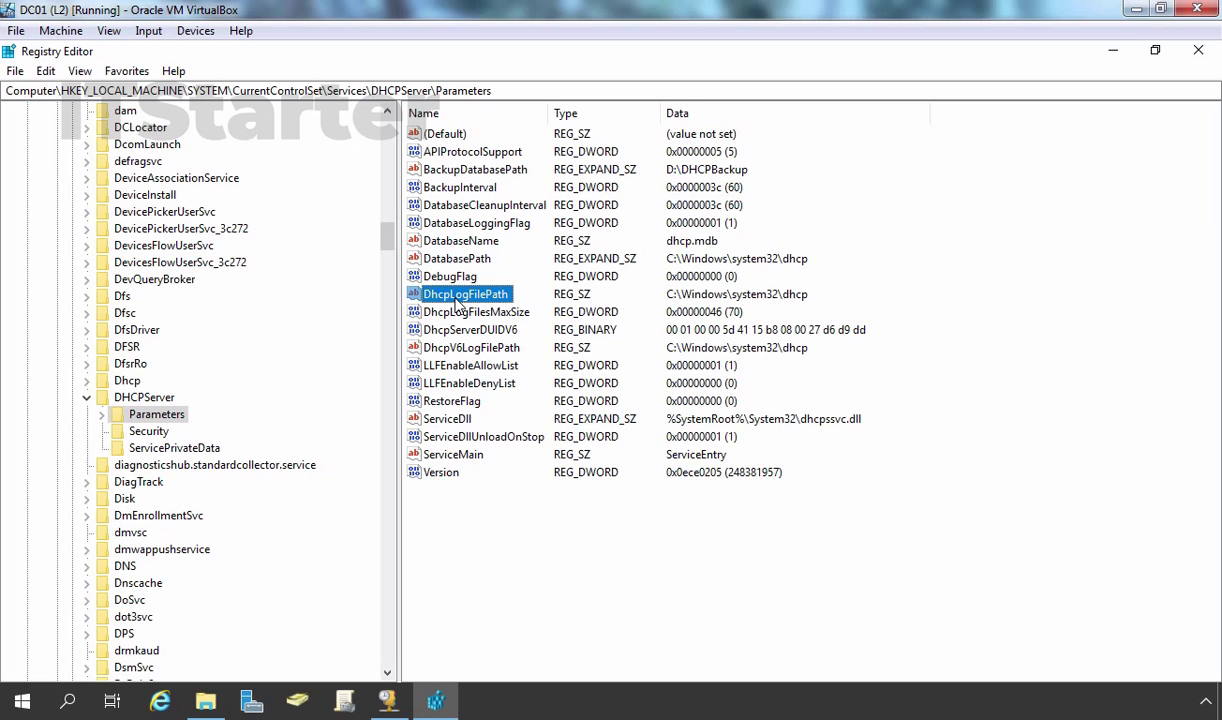
Set the BackupInterval value of the DHCPServer parameters to 300 in decimal
double_click(453, 189)
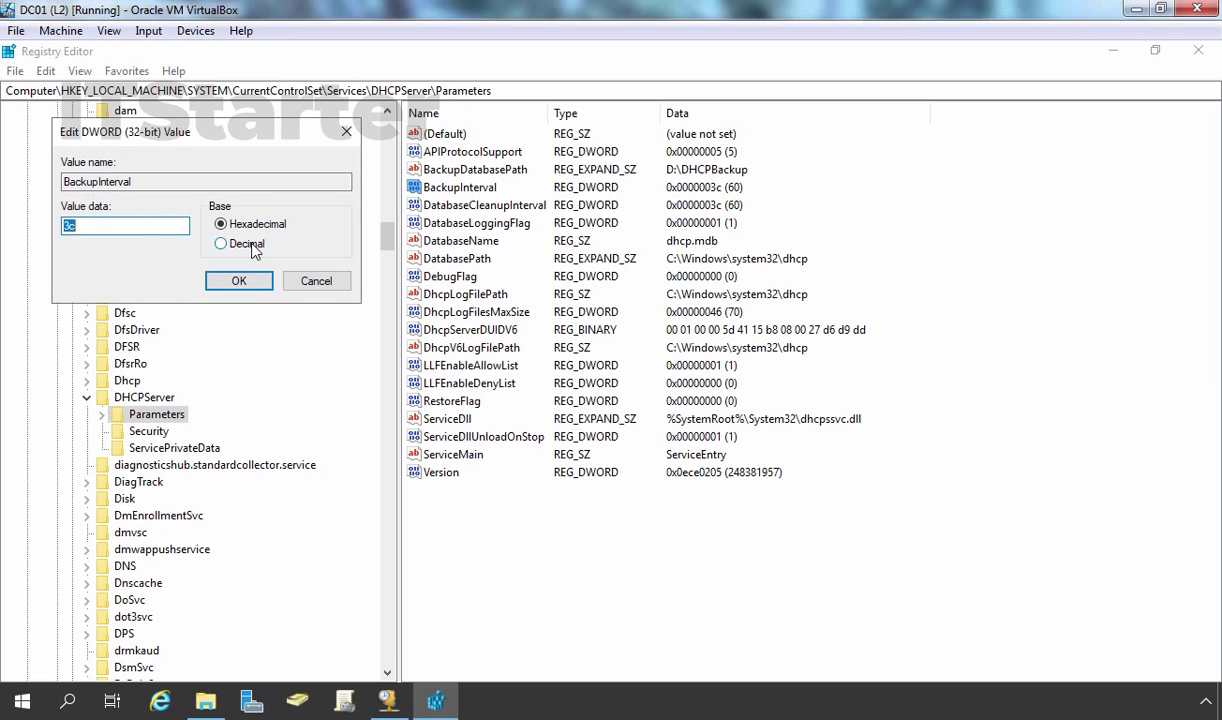
left_click(250, 246)
left_click(124, 227)
left_click_drag(84, 220, 43, 218)
type("300")
left_click(239, 279)
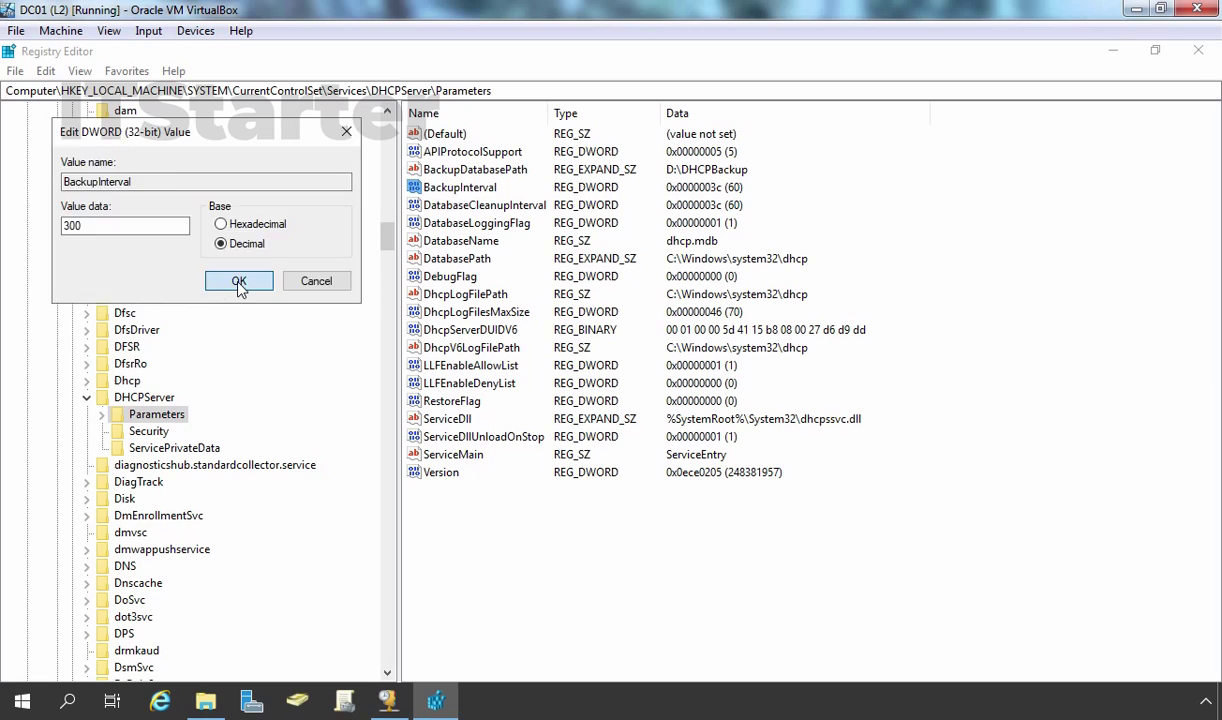
Inspect the BackupDatabasePath data without changing it, glance at the DHCP console, and review the BackupInterval entry in Registry Editor
double_click(438, 172)
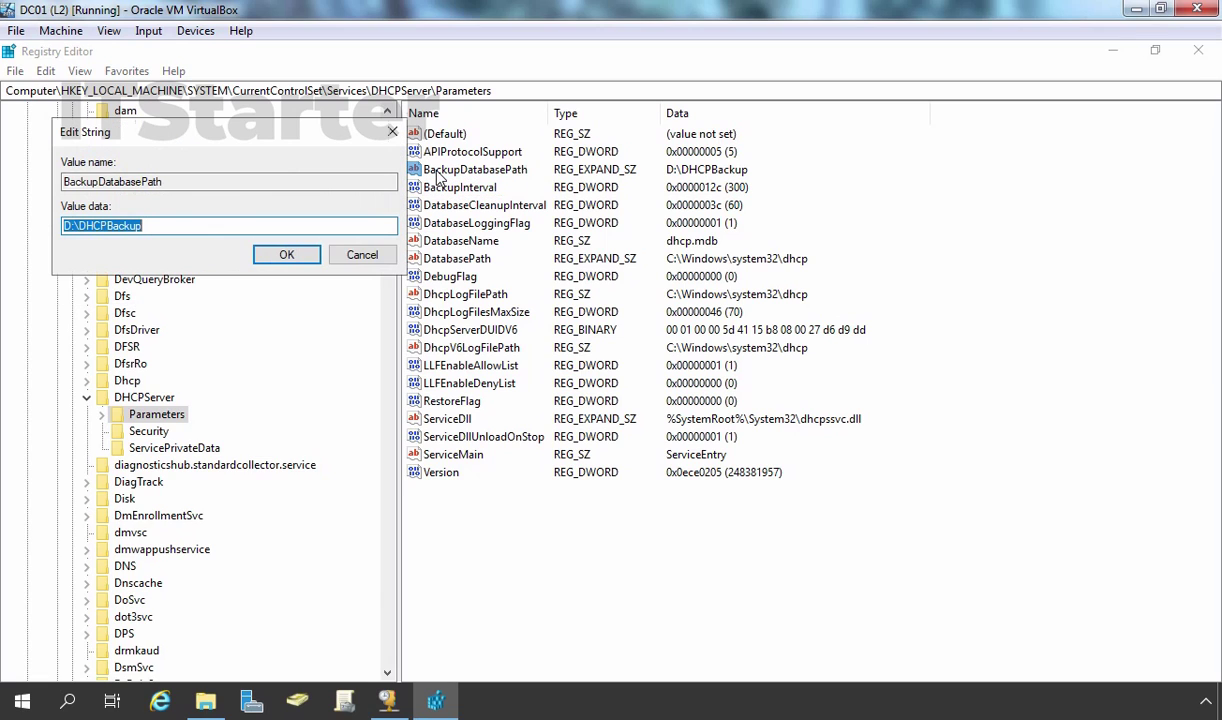
left_click(355, 254)
left_click(392, 690)
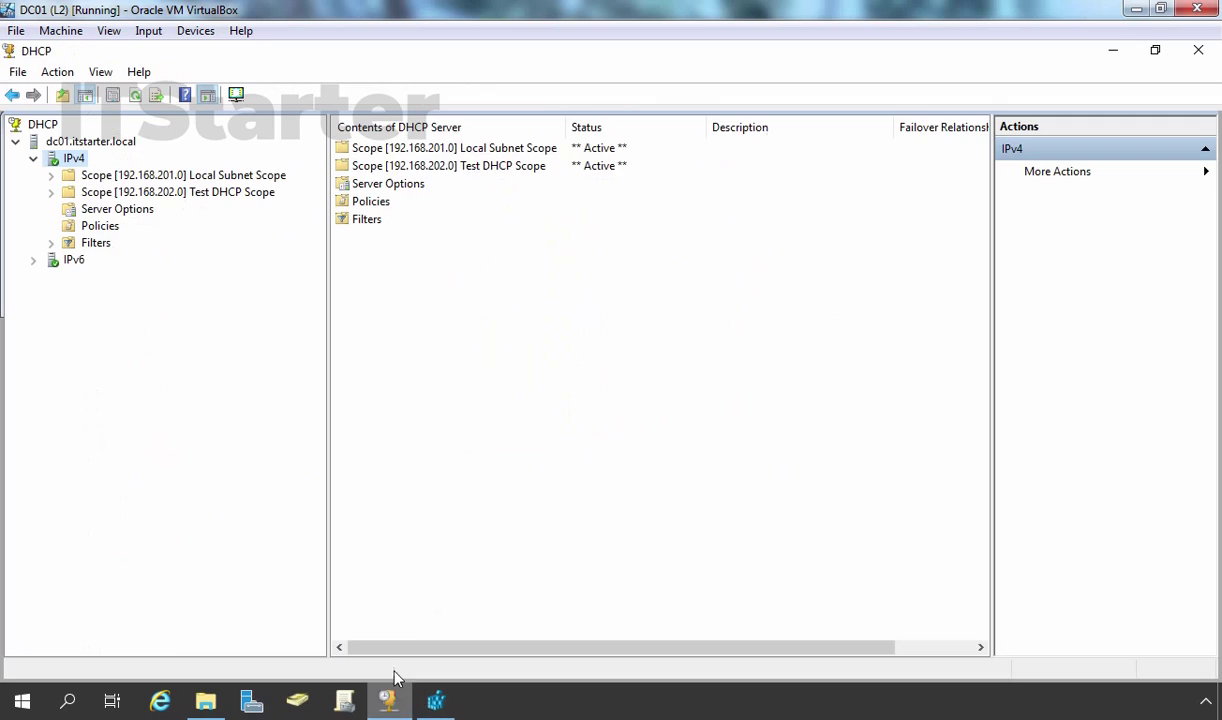
left_click(433, 704)
left_click(456, 189)
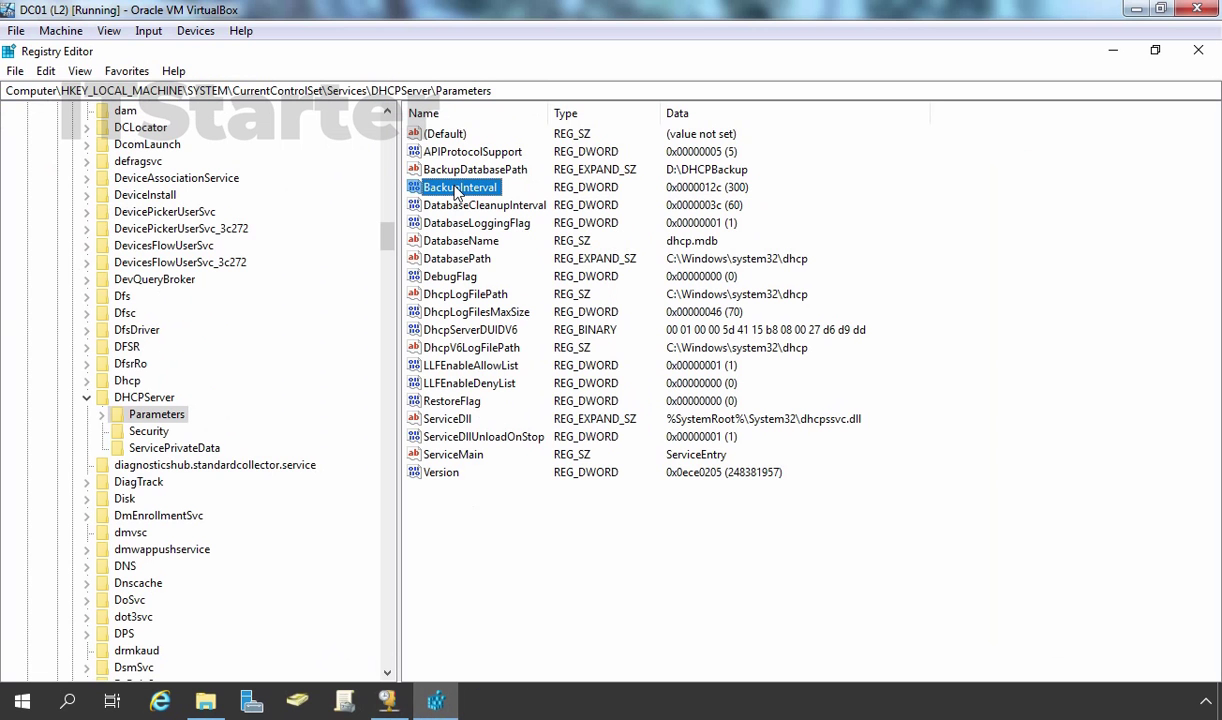